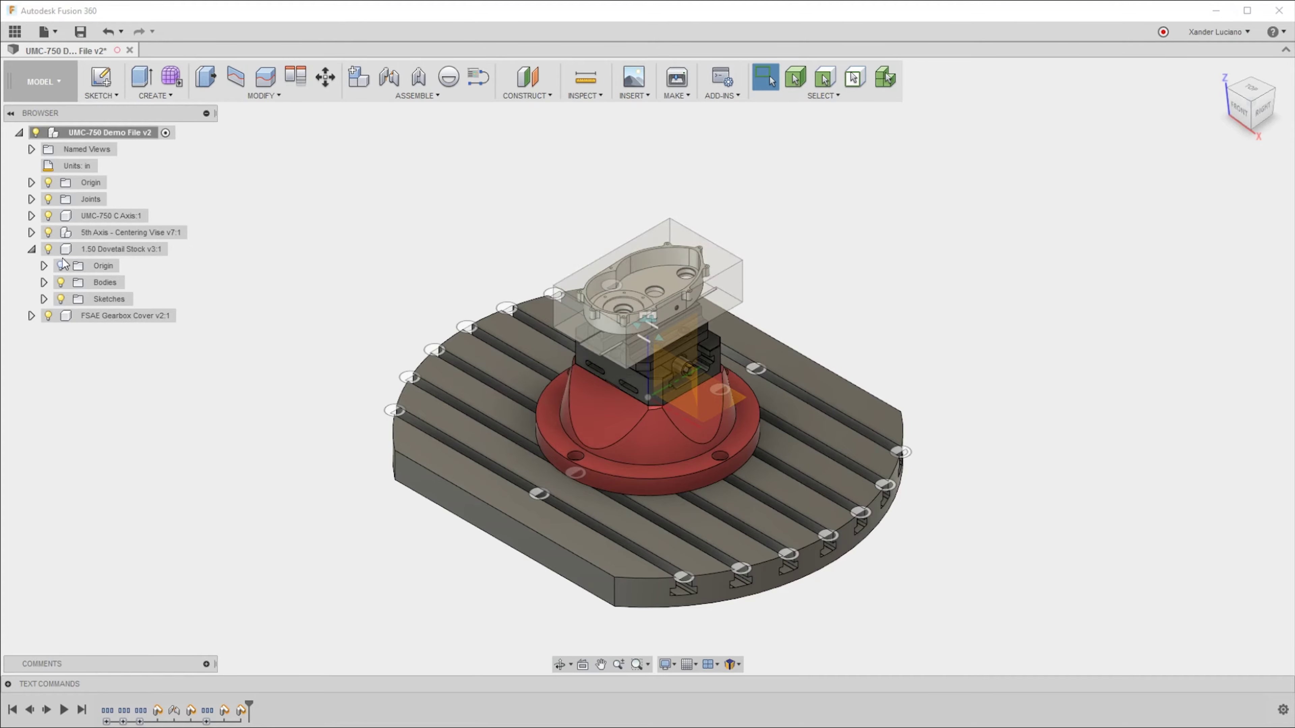
Isolate the 1.50 Dovetail Stock component so that the rest of the assembly is hidden.
{"action": "middle_click_drag", "start_coordinate": [904, 289], "coordinate": [912, 259], "text": "shift"}
{"action": "scroll", "coordinate": [781, 213], "scroll_direction": "up", "scroll_amount": 3}
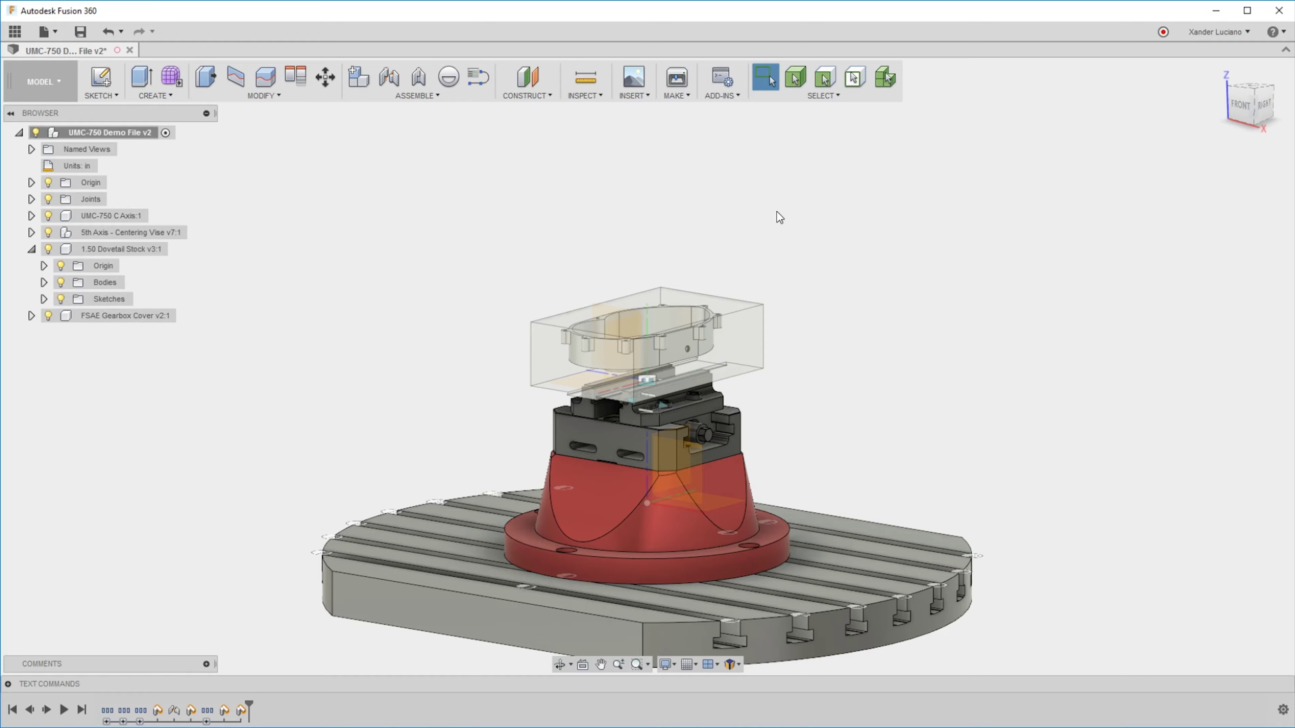
{"action": "right_click", "coordinate": [151, 249]}
{"action": "left_click", "coordinate": [184, 549]}
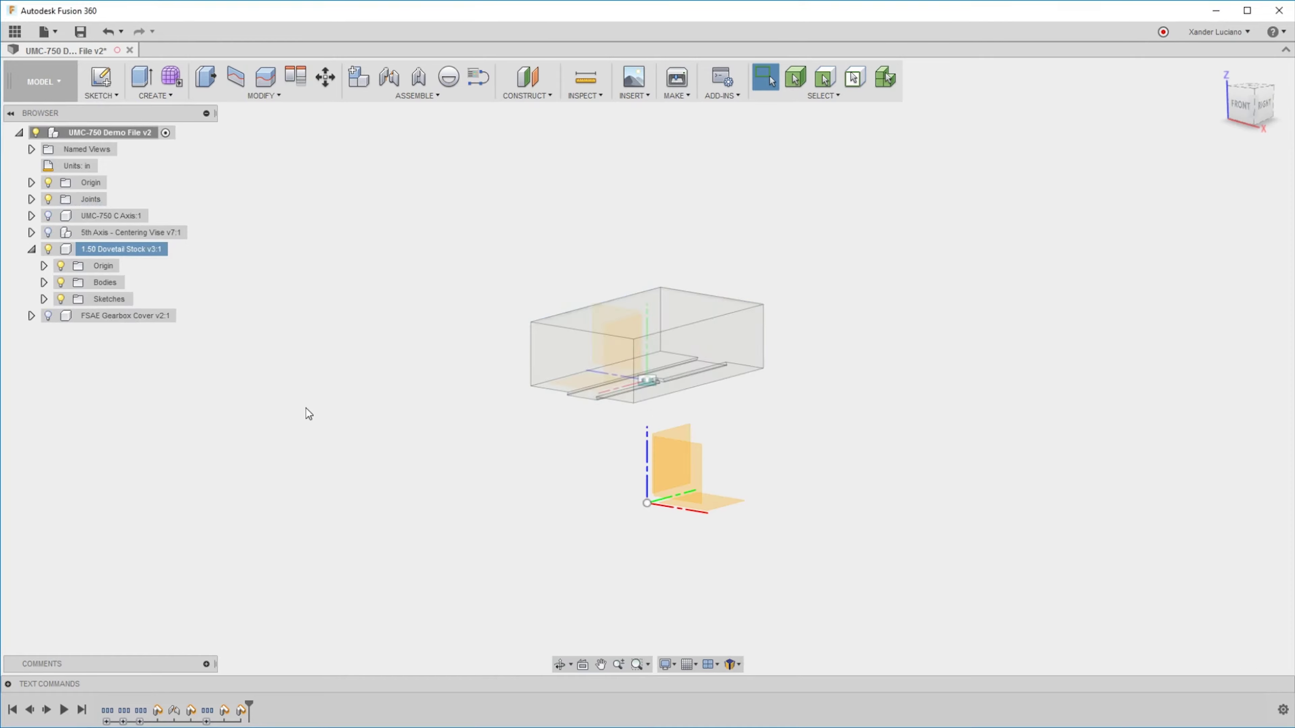
{"action": "scroll", "coordinate": [693, 251], "scroll_direction": "down", "scroll_amount": 1}
{"action": "scroll", "coordinate": [714, 411], "scroll_direction": "up", "scroll_amount": 1}
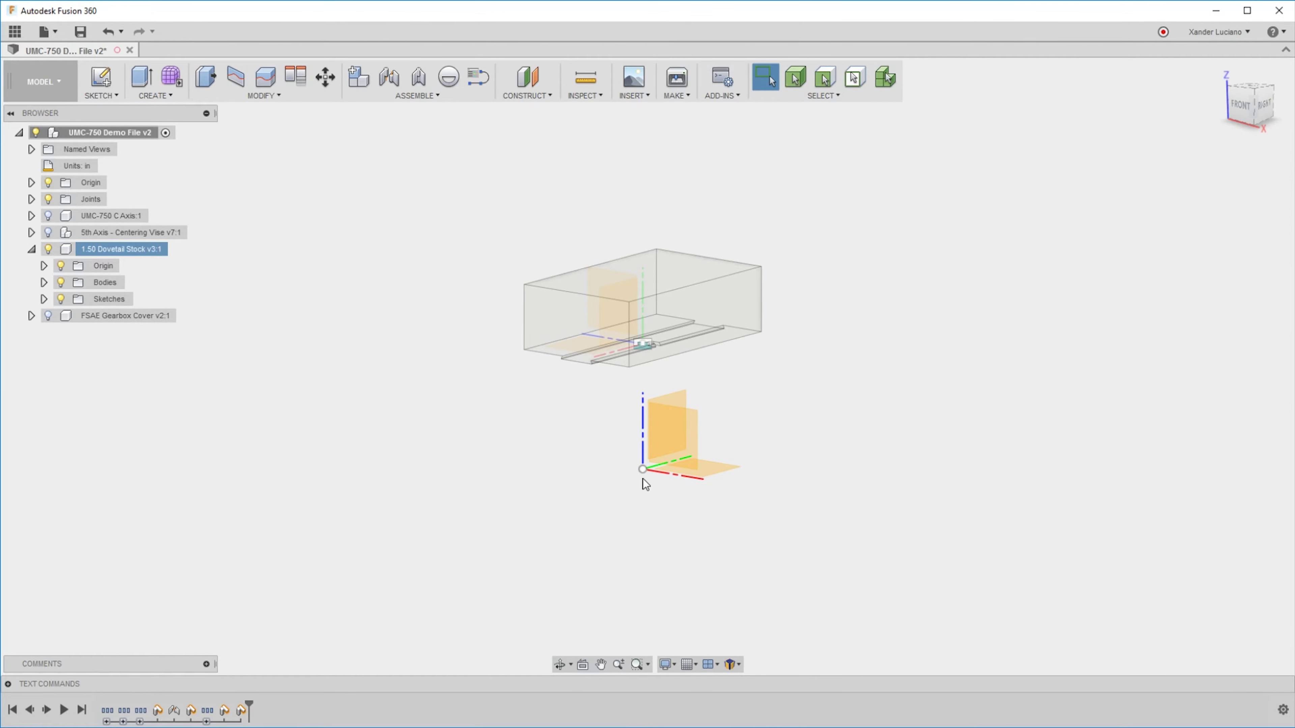
{"action": "left_click", "coordinate": [139, 257]}
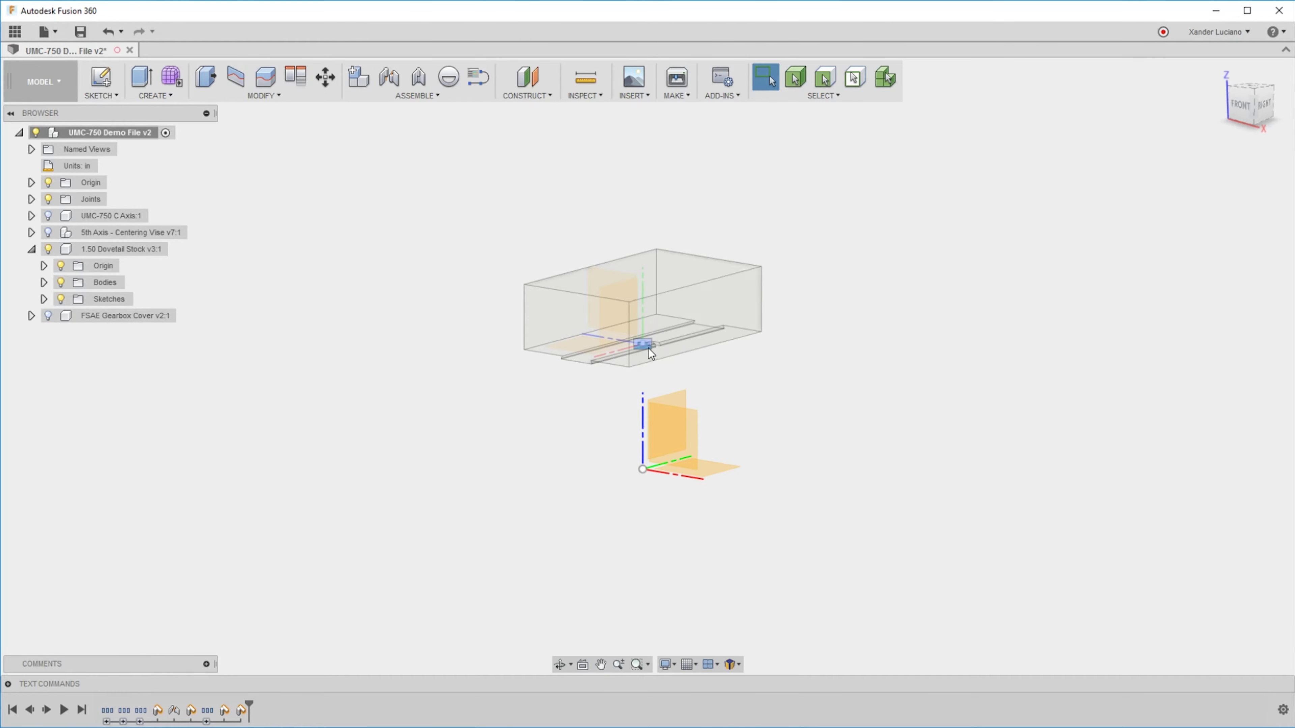
{"action": "key", "text": "m"}
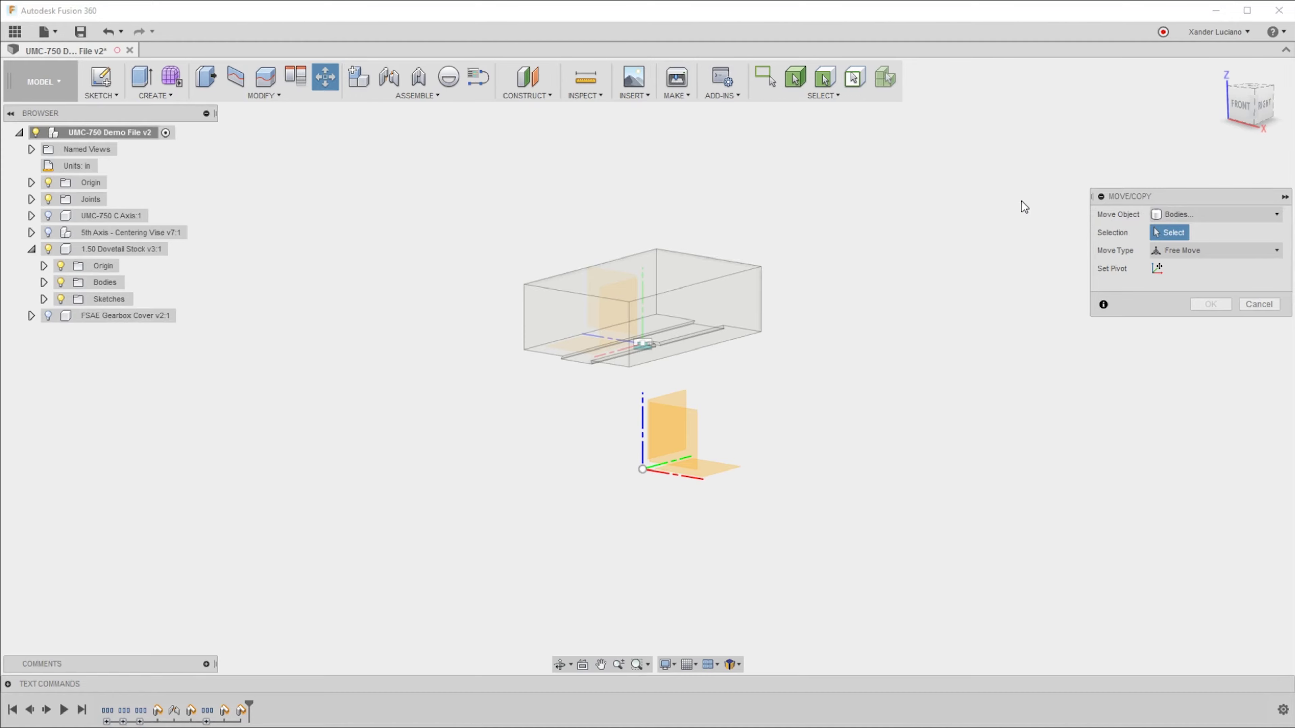
{"action": "left_click", "coordinate": [688, 265]}
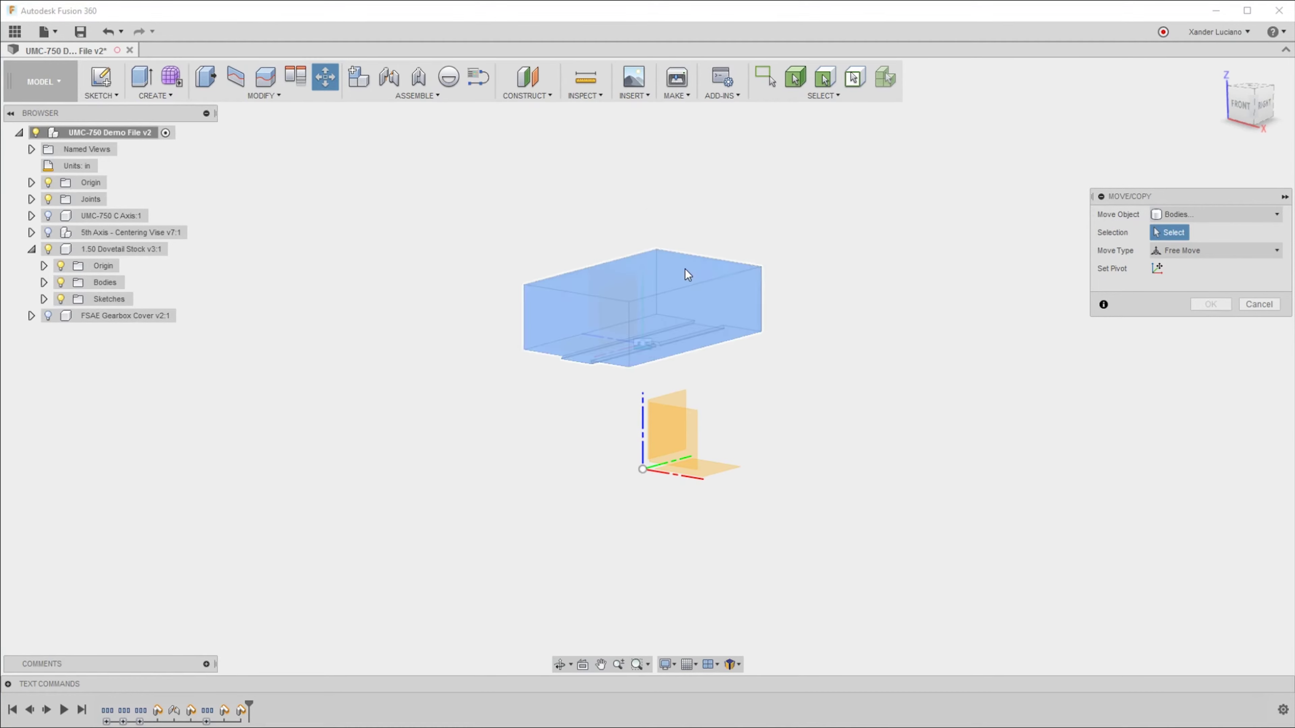
{"action": "left_click", "coordinate": [685, 270]}
{"action": "left_click_drag", "start_coordinate": [685, 270], "coordinate": [879, 244]}
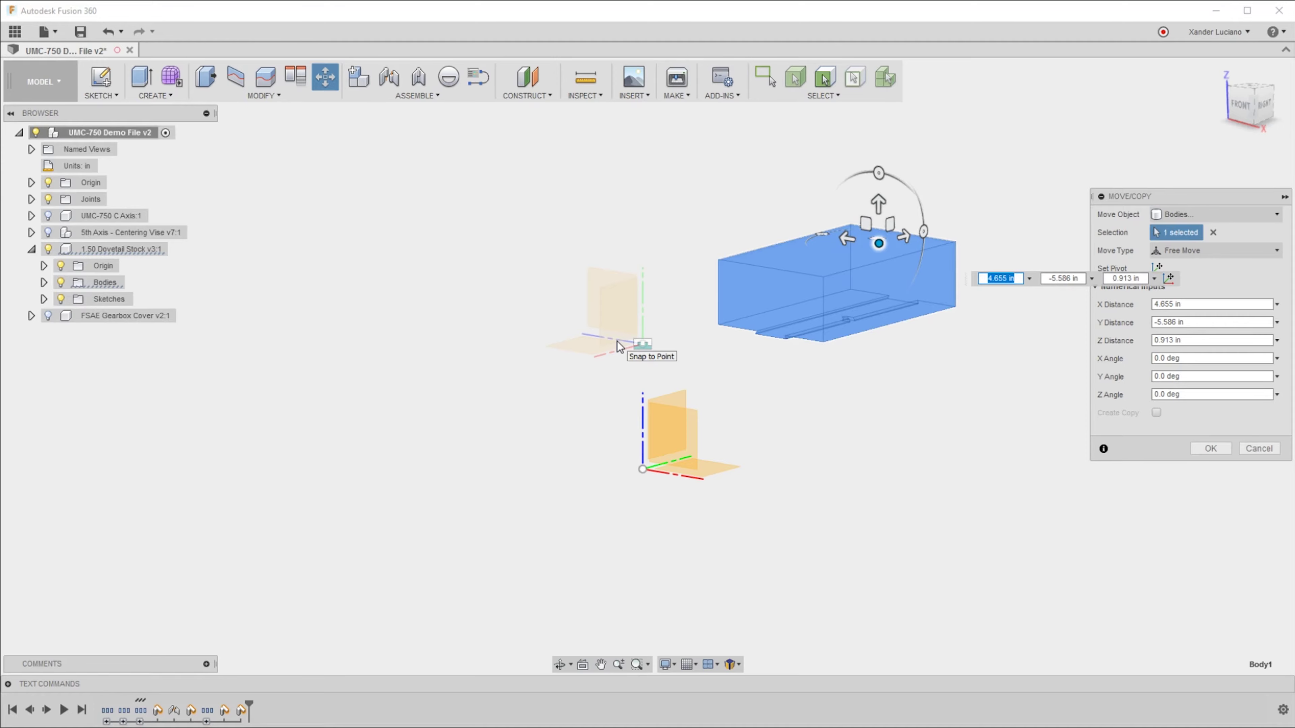
{"action": "left_click", "coordinate": [1259, 449]}
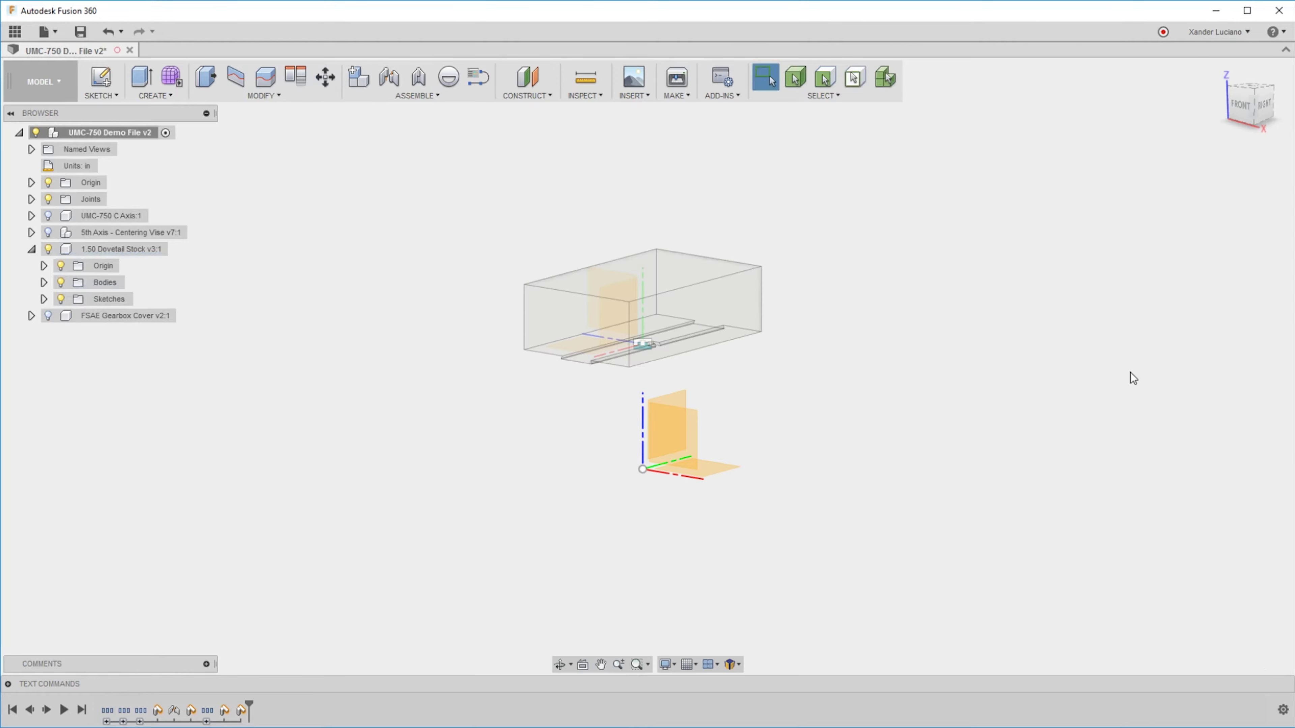
Free-move the Dovetail Stock component about 4.43 in X, 1.88 in Y and 4.97 in Z without capturing its position, and unisolate it.
{"action": "key", "text": "m"}
{"action": "left_click", "coordinate": [1224, 214]}
{"action": "left_click", "coordinate": [1227, 234]}
{"action": "left_click", "coordinate": [705, 281]}
{"action": "left_click_drag", "start_coordinate": [709, 278], "coordinate": [873, 230]}
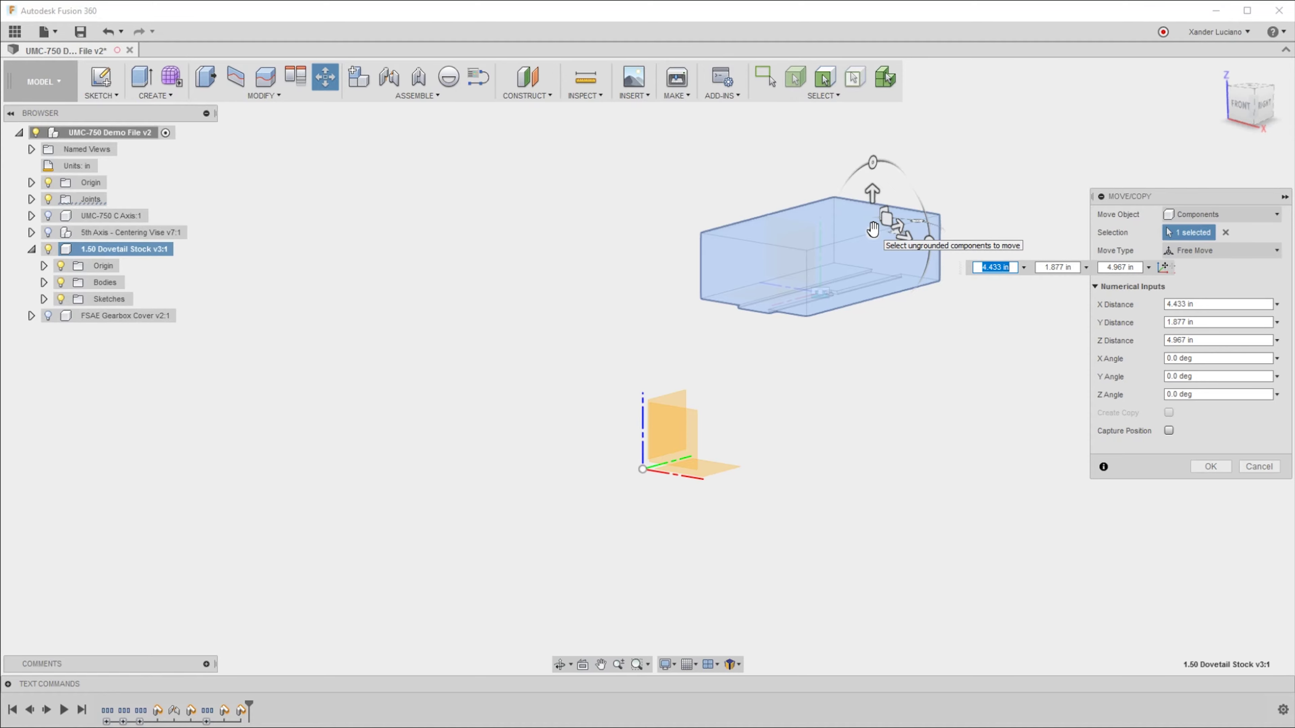
{"action": "left_click", "coordinate": [1211, 467]}
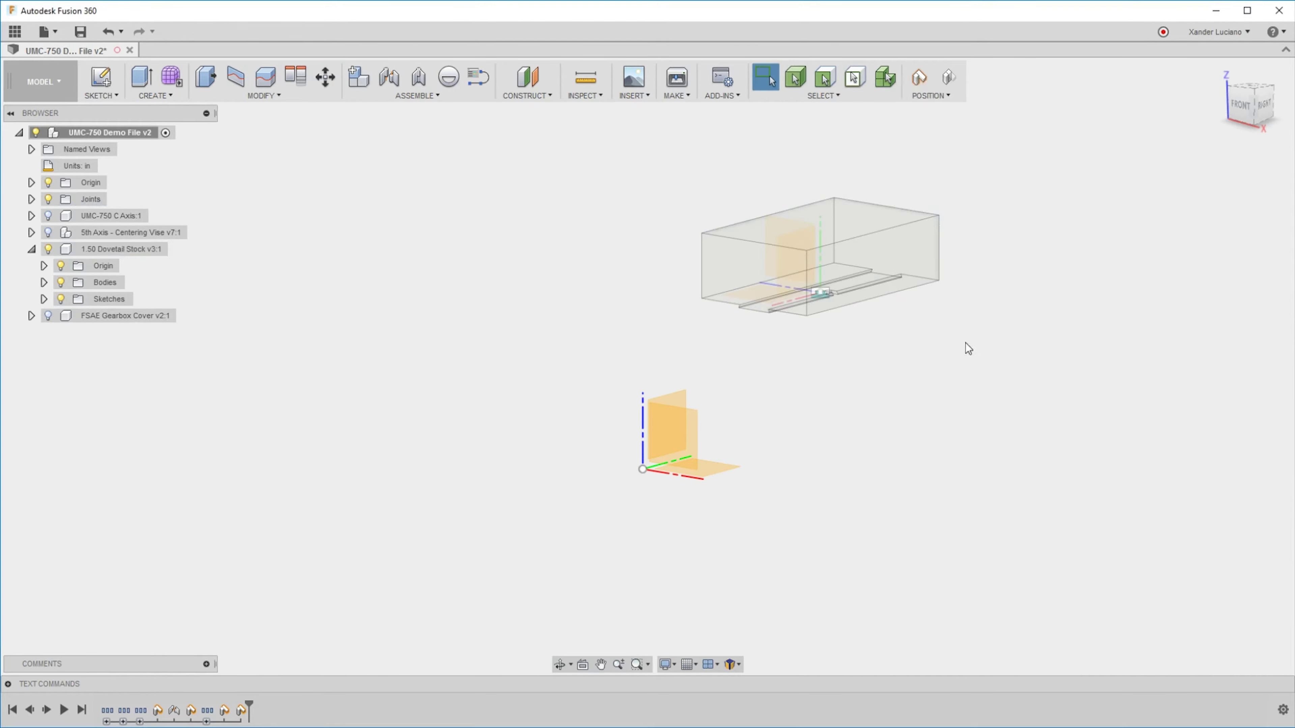
{"action": "right_click", "coordinate": [107, 248]}
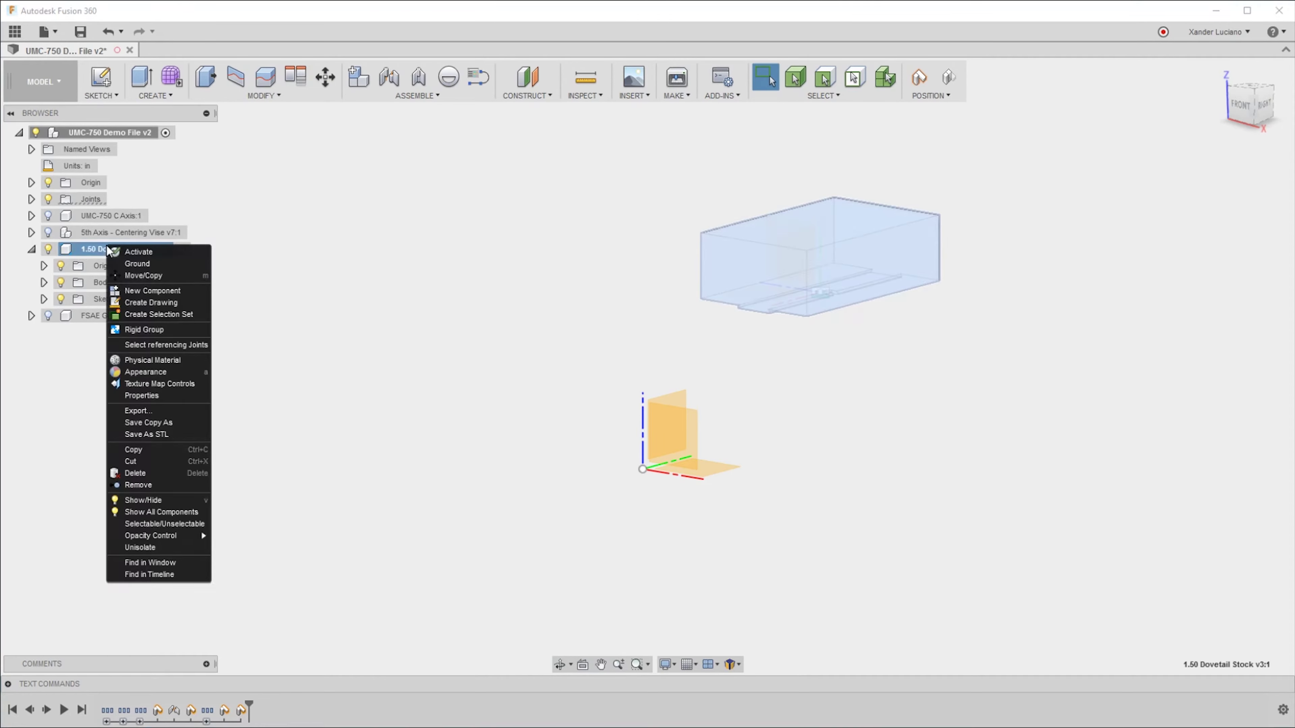
{"action": "left_click", "coordinate": [166, 547]}
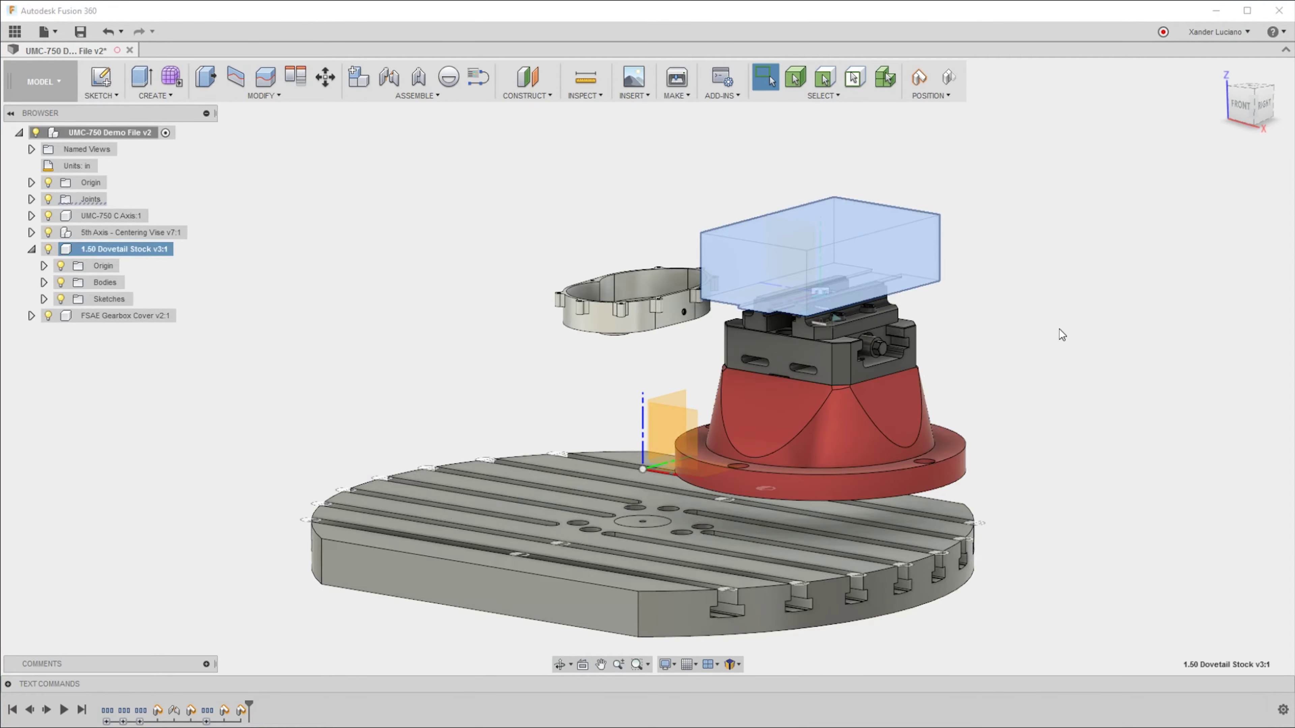
Free-move only the dovetail stock's body up and away from the vise, leaving its component origin in place.
{"action": "key", "text": "m"}
{"action": "left_click", "coordinate": [1260, 215]}
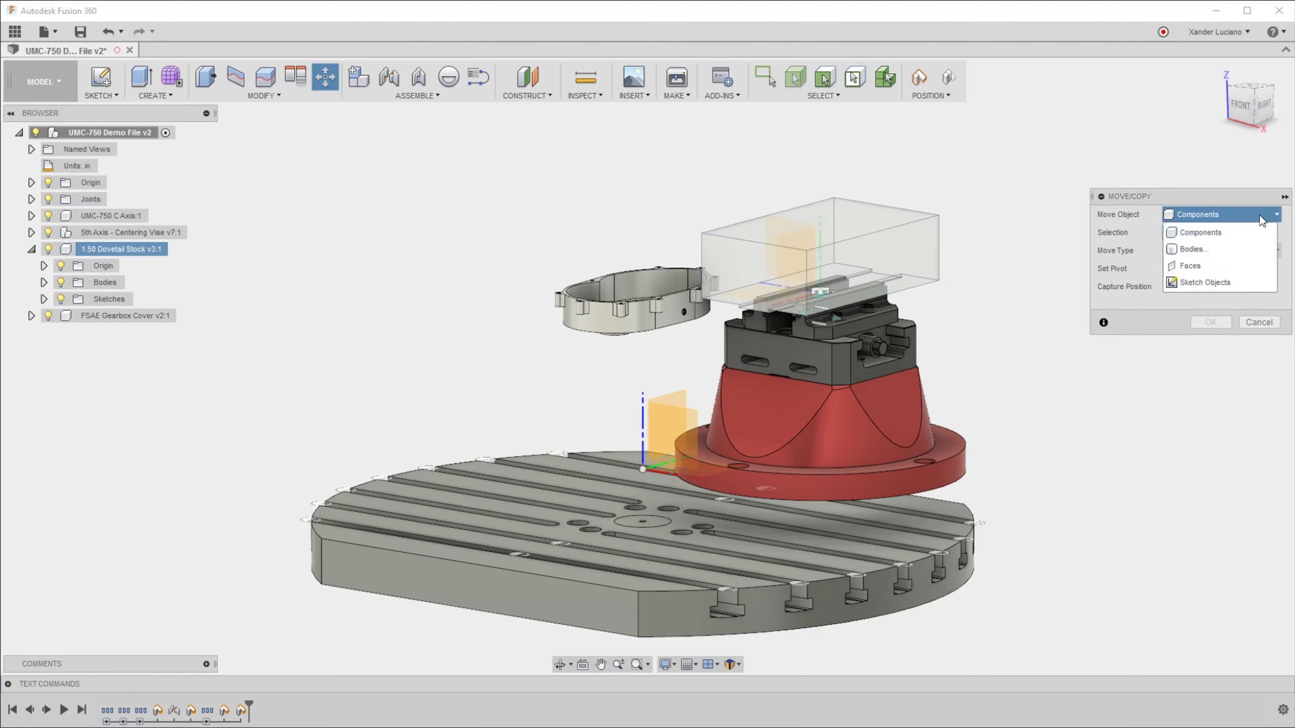
{"action": "left_click", "coordinate": [1221, 248]}
{"action": "left_click", "coordinate": [849, 250]}
{"action": "left_click_drag", "start_coordinate": [849, 249], "coordinate": [1015, 191]}
{"action": "left_click", "coordinate": [1211, 448]}
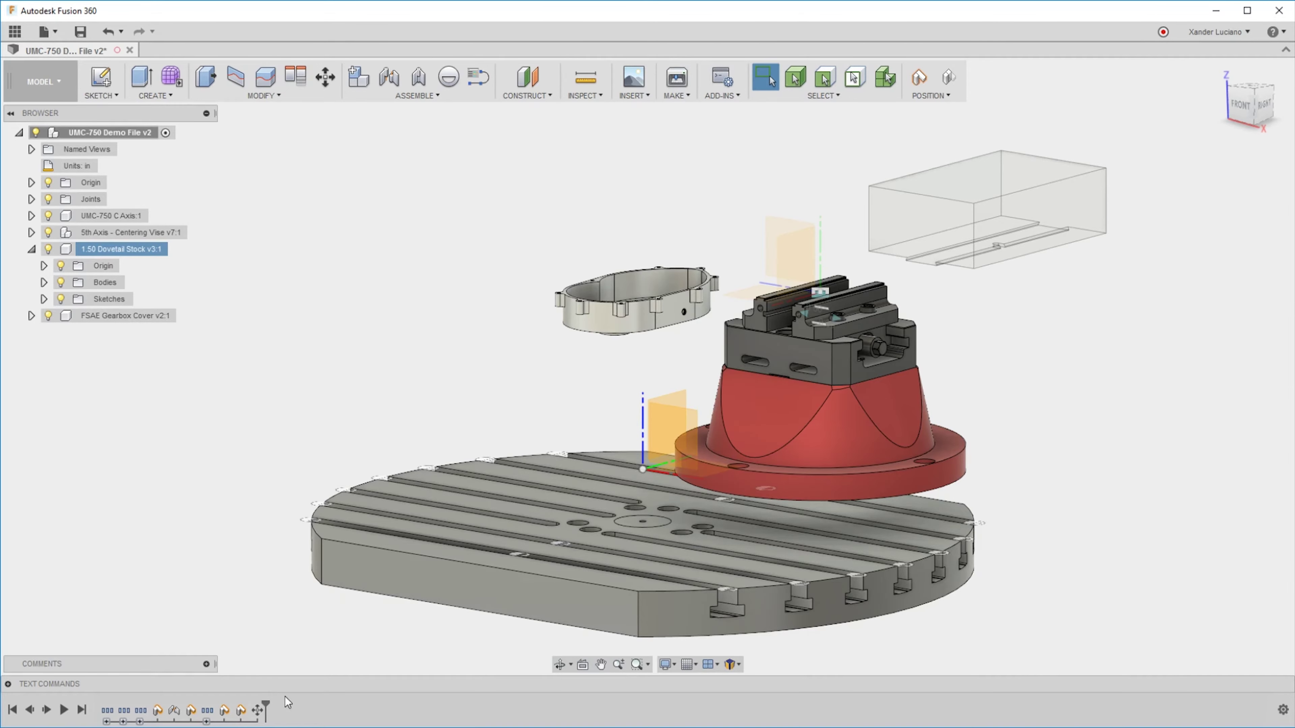
Edit the timeline's body move to shift the stock body farther up and away, and revert the uncaptured component position.
{"action": "right_click", "coordinate": [256, 714]}
{"action": "left_click", "coordinate": [278, 610]}
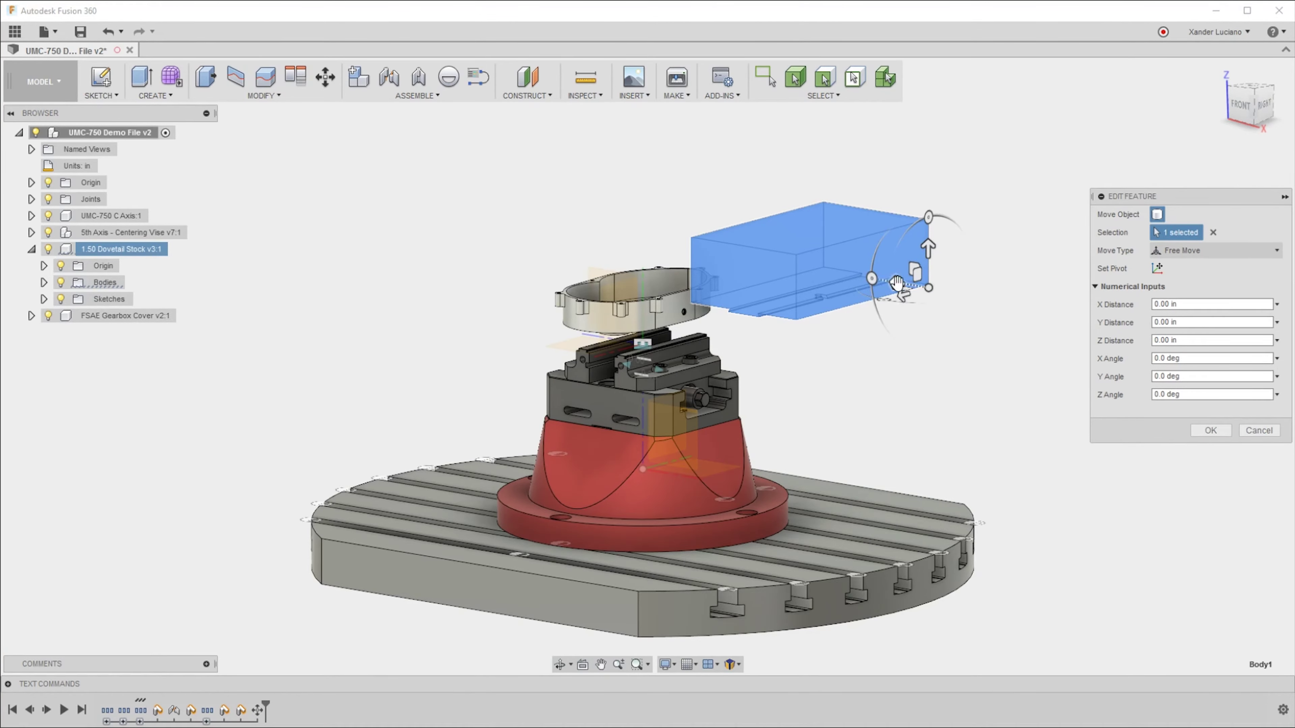
{"action": "left_click_drag", "start_coordinate": [885, 292], "coordinate": [957, 257]}
{"action": "left_click", "coordinate": [1210, 430]}
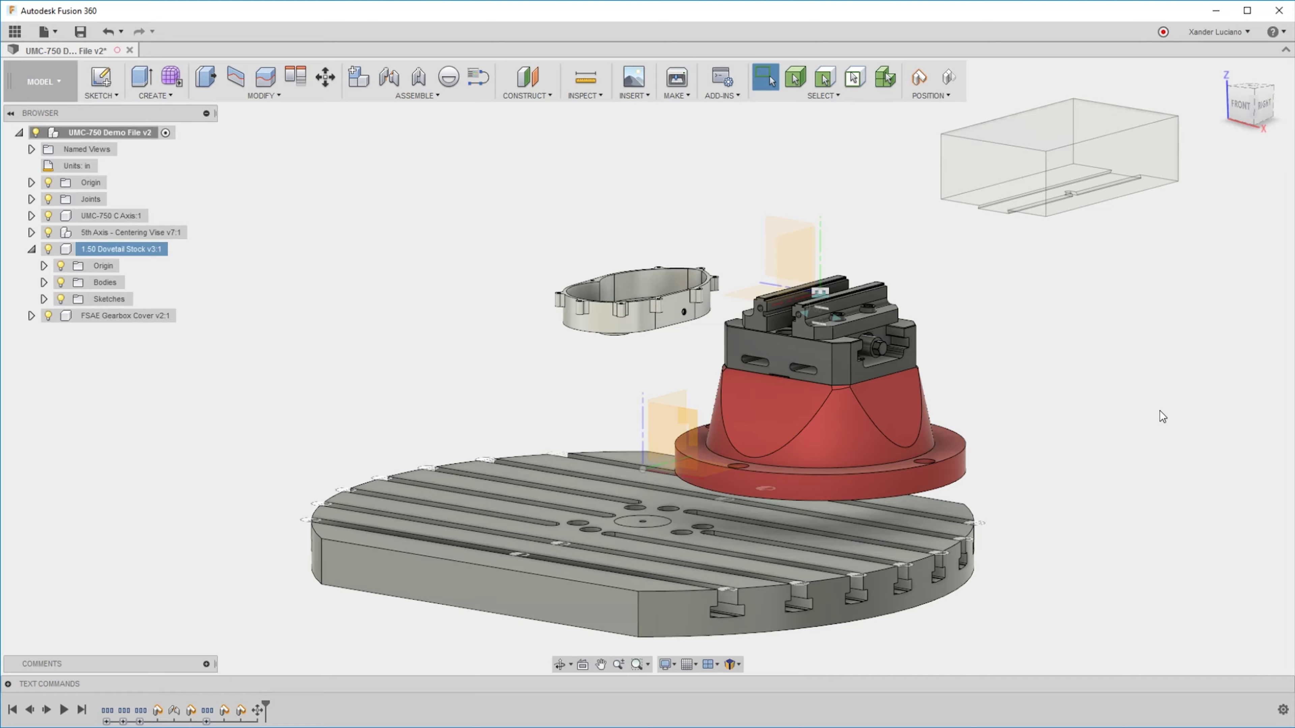
{"action": "left_click", "coordinate": [950, 77]}
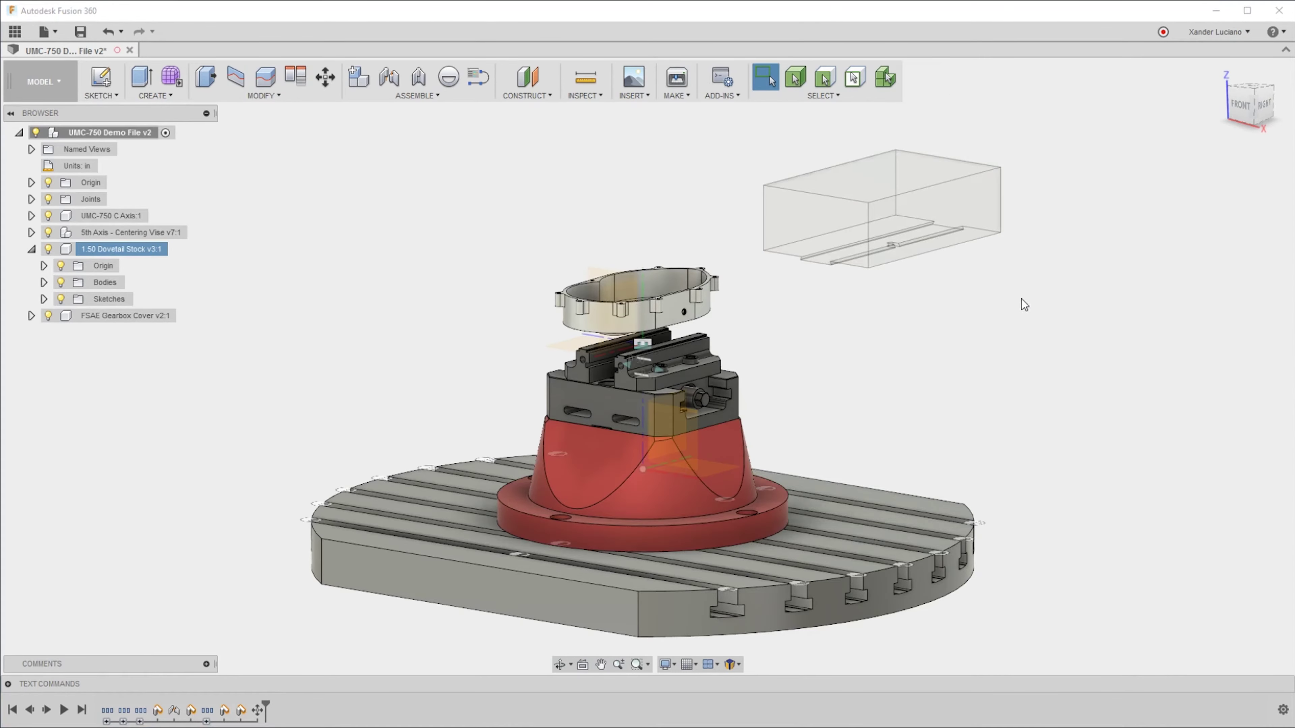
Show Sketch1 of the Dovetail Stock component to compare its location with the moved body.
{"action": "mouse_move", "coordinate": [942, 353]}
{"action": "middle_mouse_down", "text": "shift"}
{"action": "mouse_move", "coordinate": [954, 358]}
{"action": "mouse_move", "coordinate": [930, 373]}
{"action": "middle_mouse_up", "text": "shift"}
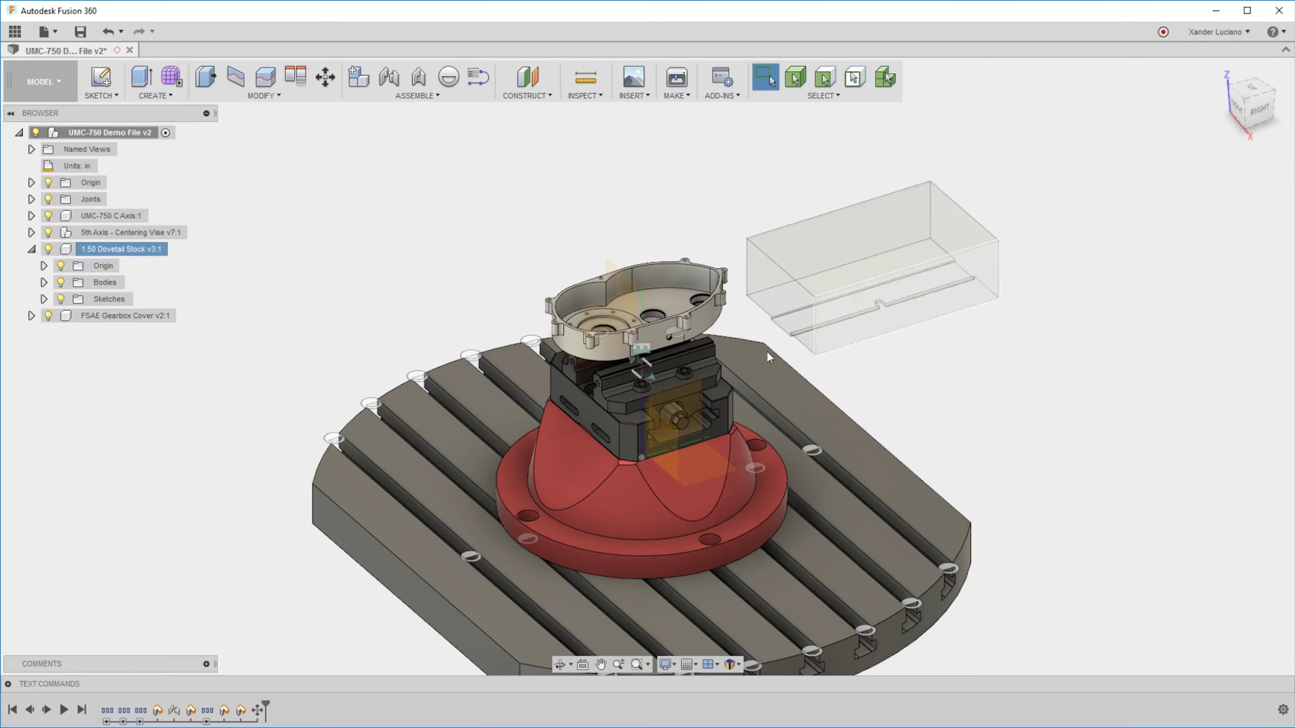
{"action": "left_click", "coordinate": [132, 350]}
{"action": "left_click", "coordinate": [44, 298]}
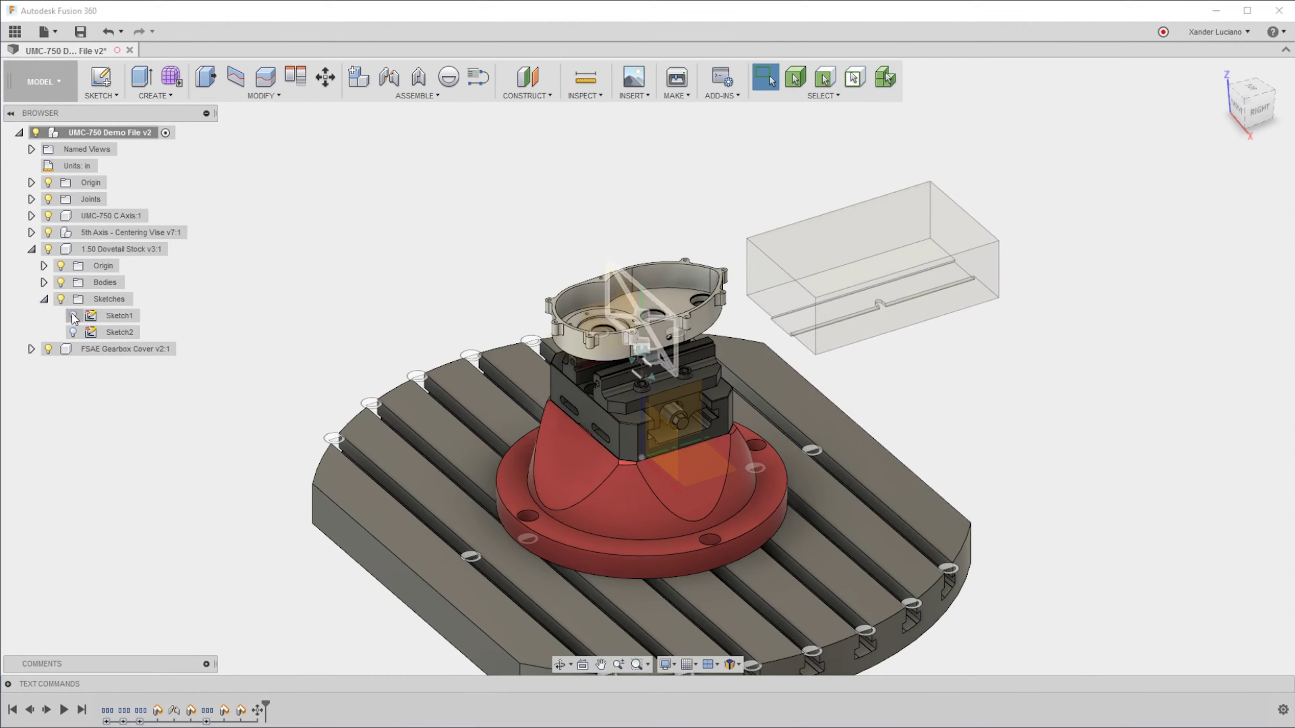
{"action": "mouse_move", "coordinate": [779, 426]}
{"action": "middle_mouse_down", "text": "shift"}
{"action": "mouse_move", "coordinate": [914, 414]}
{"action": "mouse_move", "coordinate": [974, 388]}
{"action": "mouse_move", "coordinate": [1110, 390]}
{"action": "mouse_move", "coordinate": [1142, 405]}
{"action": "mouse_move", "coordinate": [941, 405]}
{"action": "middle_mouse_up", "text": "shift"}
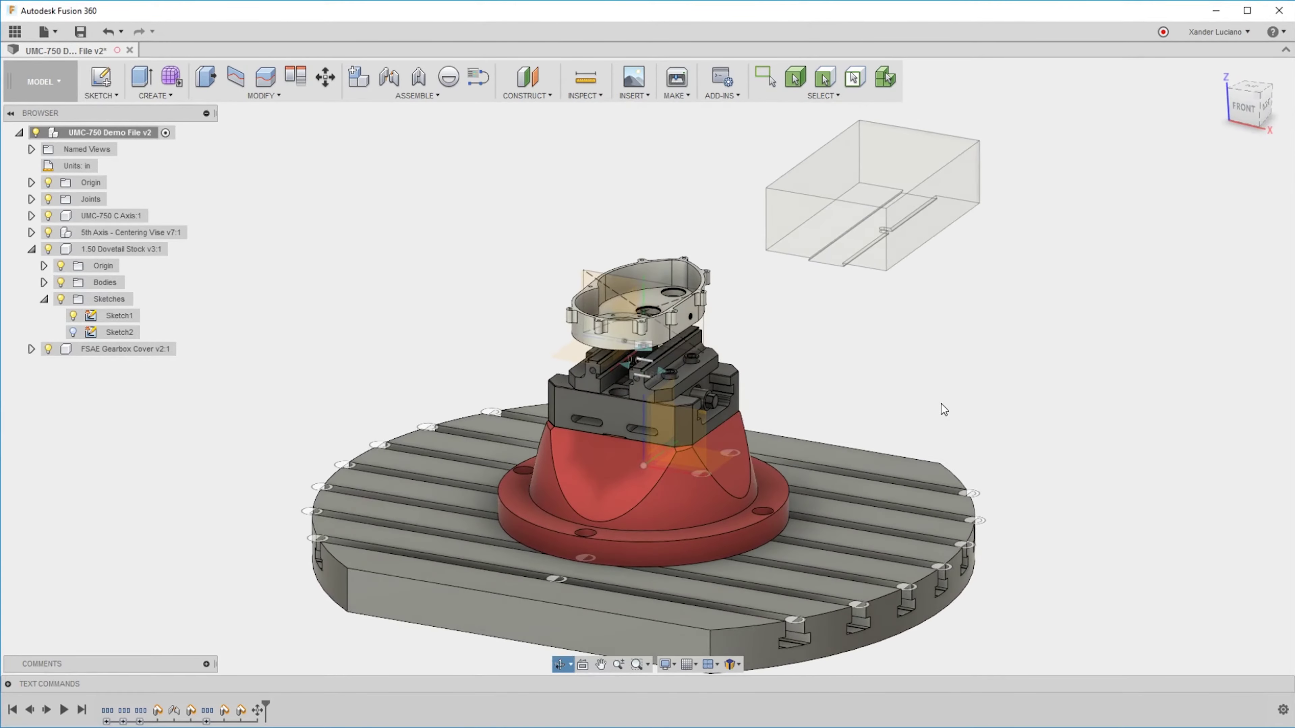
Delete the stock's body move feature from the timeline.
{"action": "left_click", "coordinate": [256, 712]}
{"action": "key", "text": "Delete"}
{"action": "middle_click_drag", "start_coordinate": [708, 389], "coordinate": [861, 338], "text": "shift"}
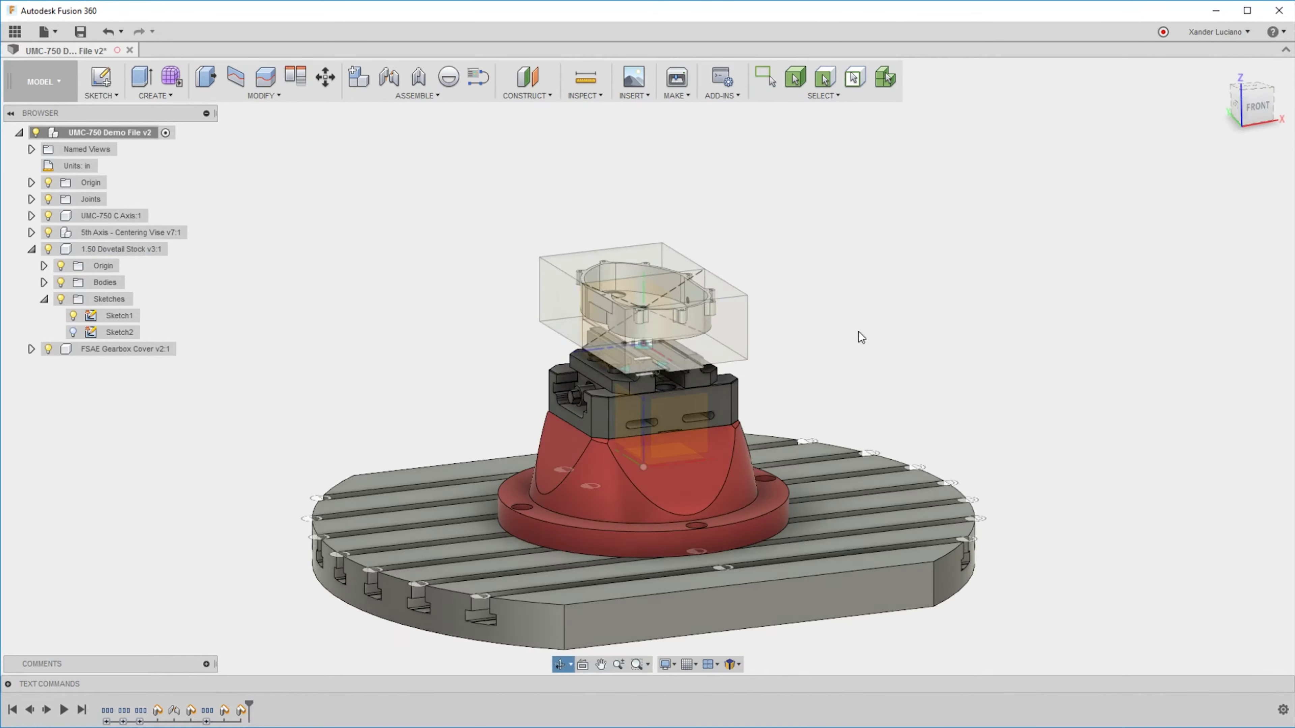
Hide the FSAE Gearbox Cover and show the dimensions of the dovetail stock's Sketch1.
{"action": "left_click", "coordinate": [48, 349]}
{"action": "scroll", "coordinate": [480, 290], "scroll_direction": "up", "scroll_amount": 2}
{"action": "middle_click_drag", "start_coordinate": [480, 289], "coordinate": [972, 285], "text": "shift"}
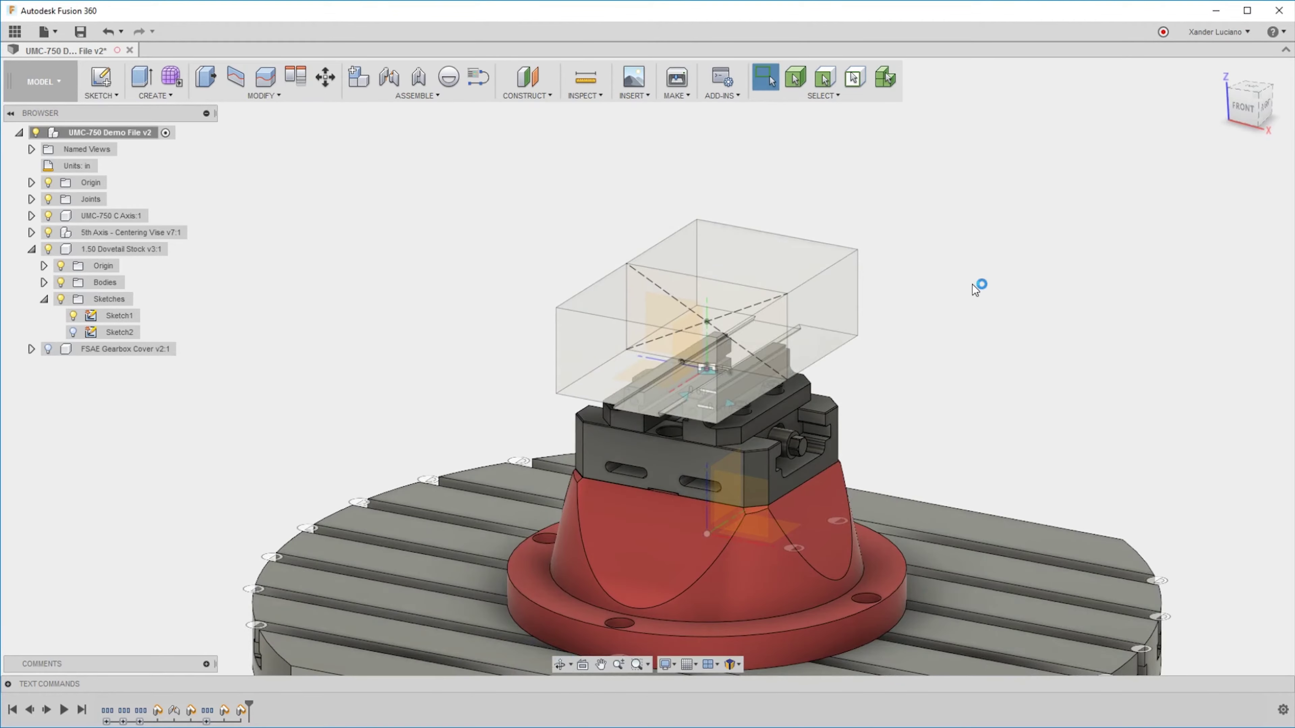
{"action": "right_click", "coordinate": [127, 316]}
{"action": "left_click", "coordinate": [168, 451]}
Free-move the Dovetail Stock component by about 2.72 in X, -3.99 in Y and 1.28 in Z.
{"action": "key", "text": "m"}
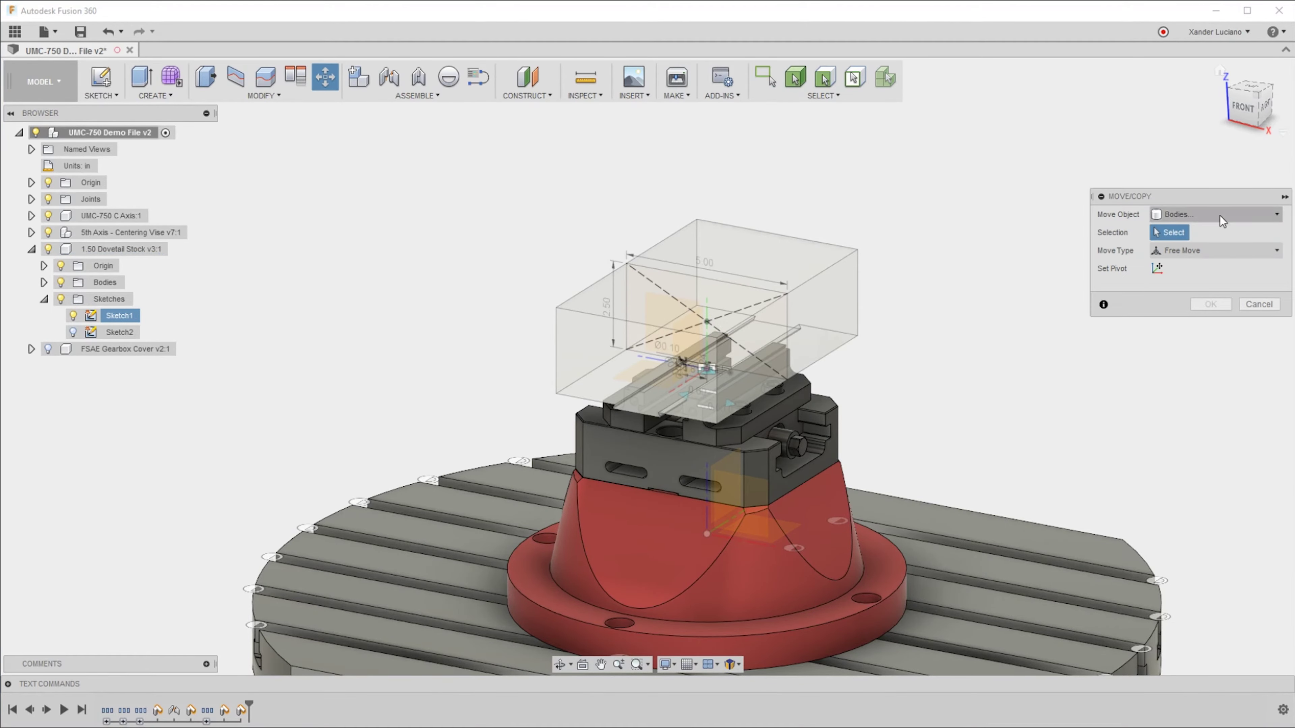
{"action": "left_click", "coordinate": [1223, 220]}
{"action": "left_click", "coordinate": [1198, 234]}
{"action": "left_click", "coordinate": [766, 249]}
{"action": "left_click_drag", "start_coordinate": [815, 238], "coordinate": [992, 188]}
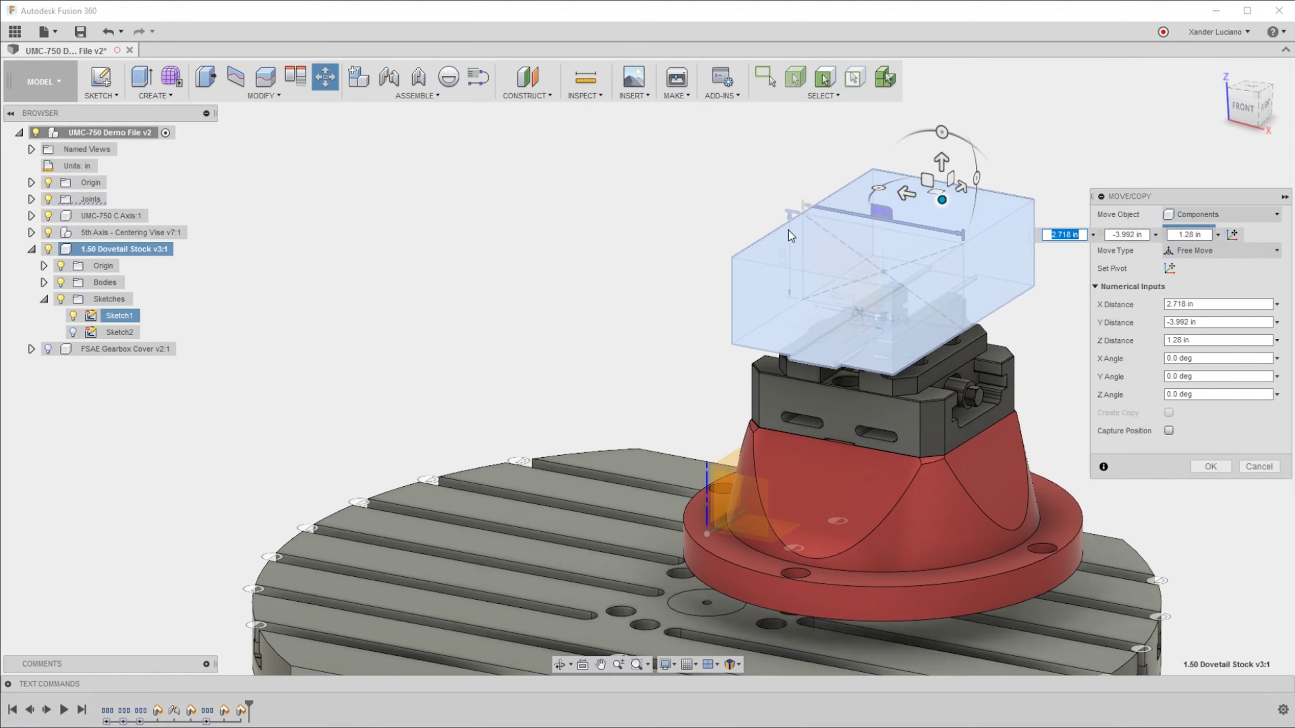
{"action": "left_click", "coordinate": [1211, 466]}
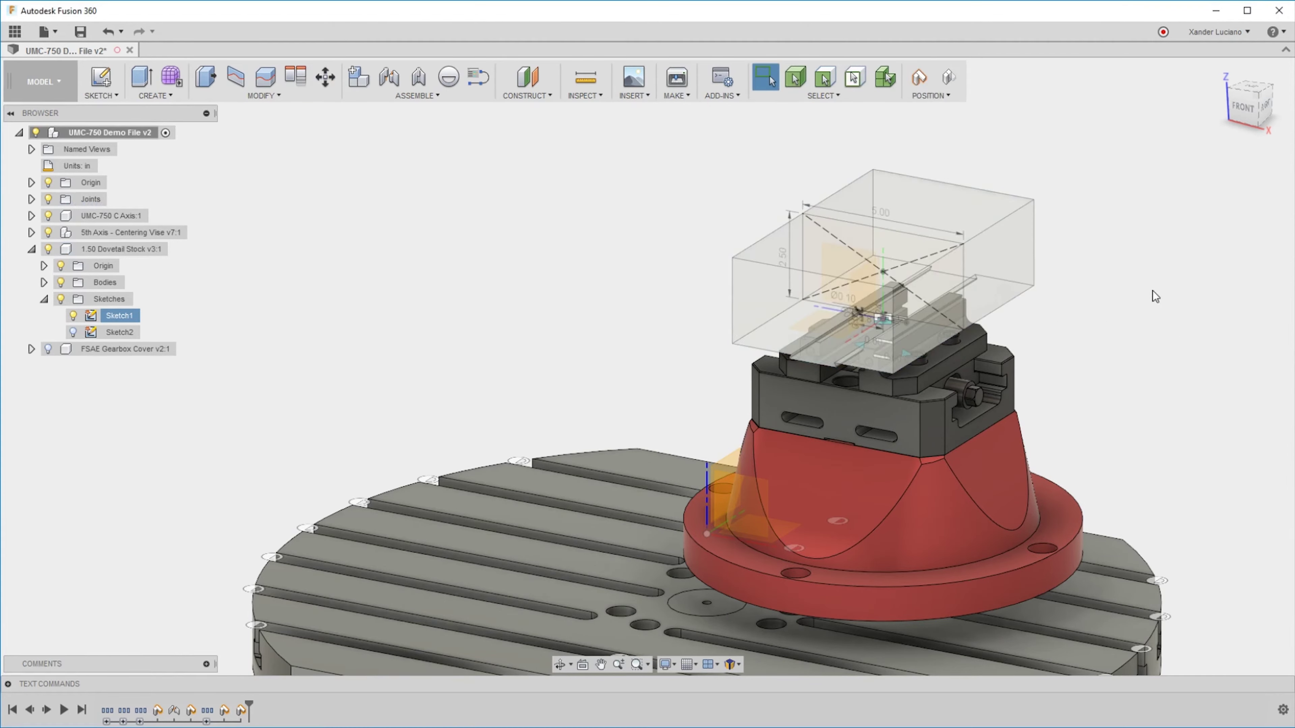
Capture the components' moved position and delete that position feature from the timeline.
{"action": "left_click", "coordinate": [919, 77]}
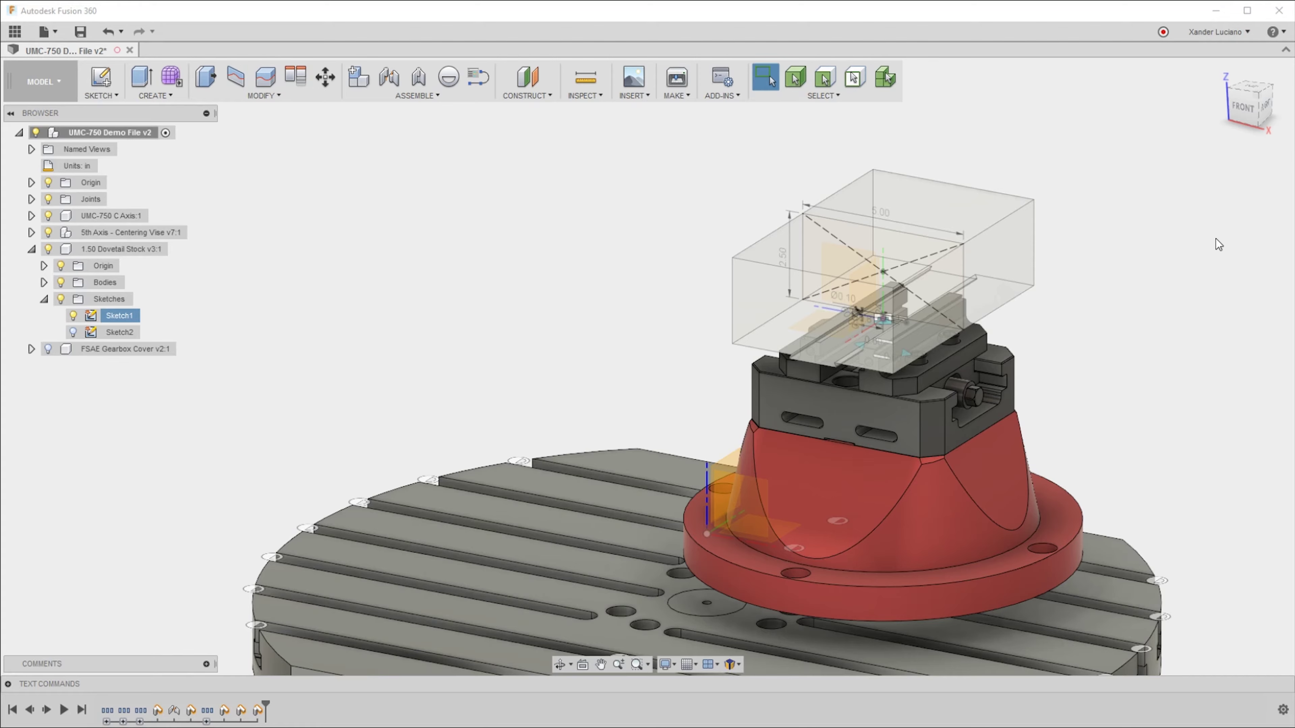
{"action": "left_click", "coordinate": [257, 714]}
{"action": "key", "text": "Delete"}
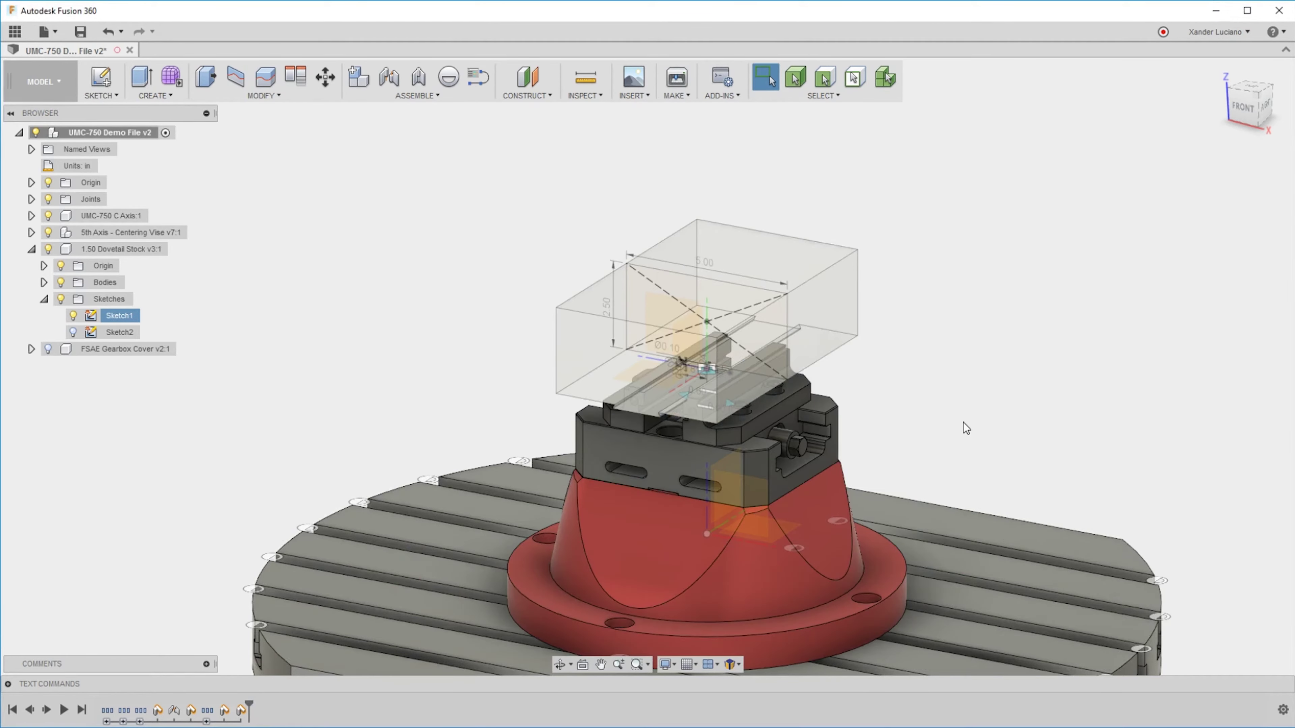
Move only the table's body about 18.70 in along Y, and undo that move.
{"action": "scroll", "coordinate": [951, 396], "scroll_direction": "down", "scroll_amount": 4}
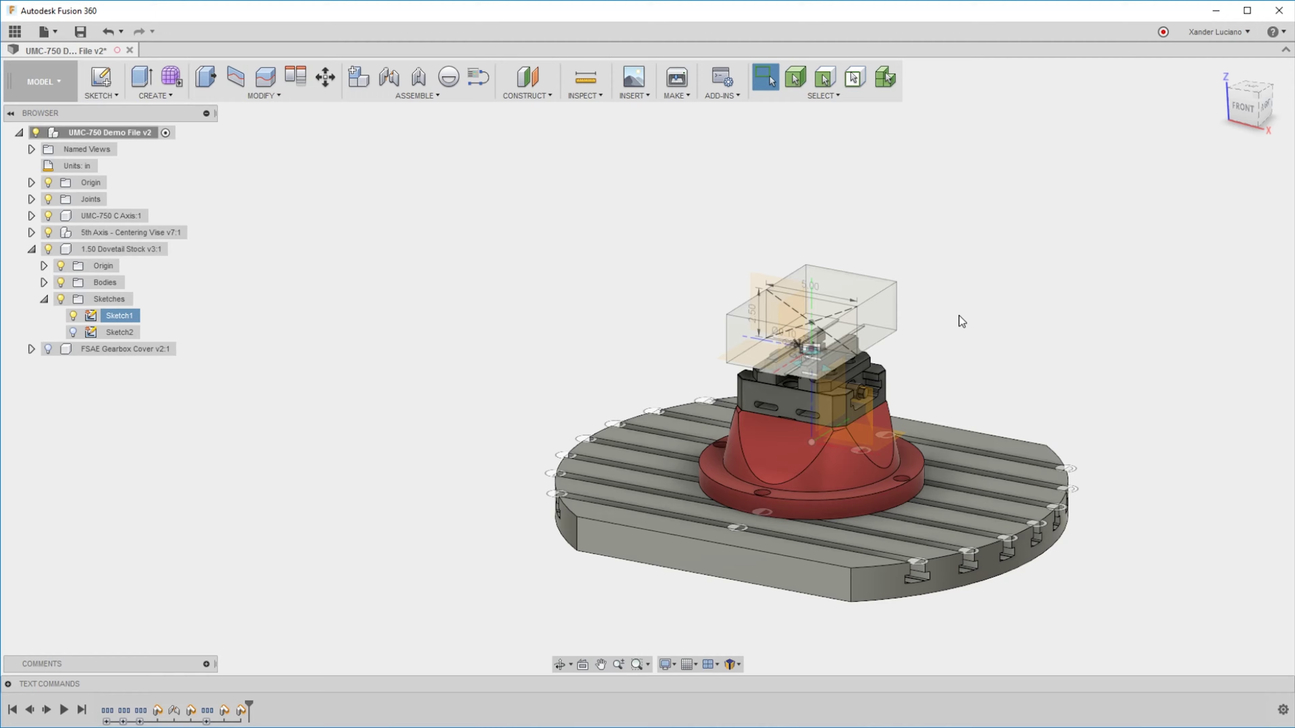
{"action": "middle_click_drag", "start_coordinate": [1087, 289], "coordinate": [1081, 362], "text": "shift"}
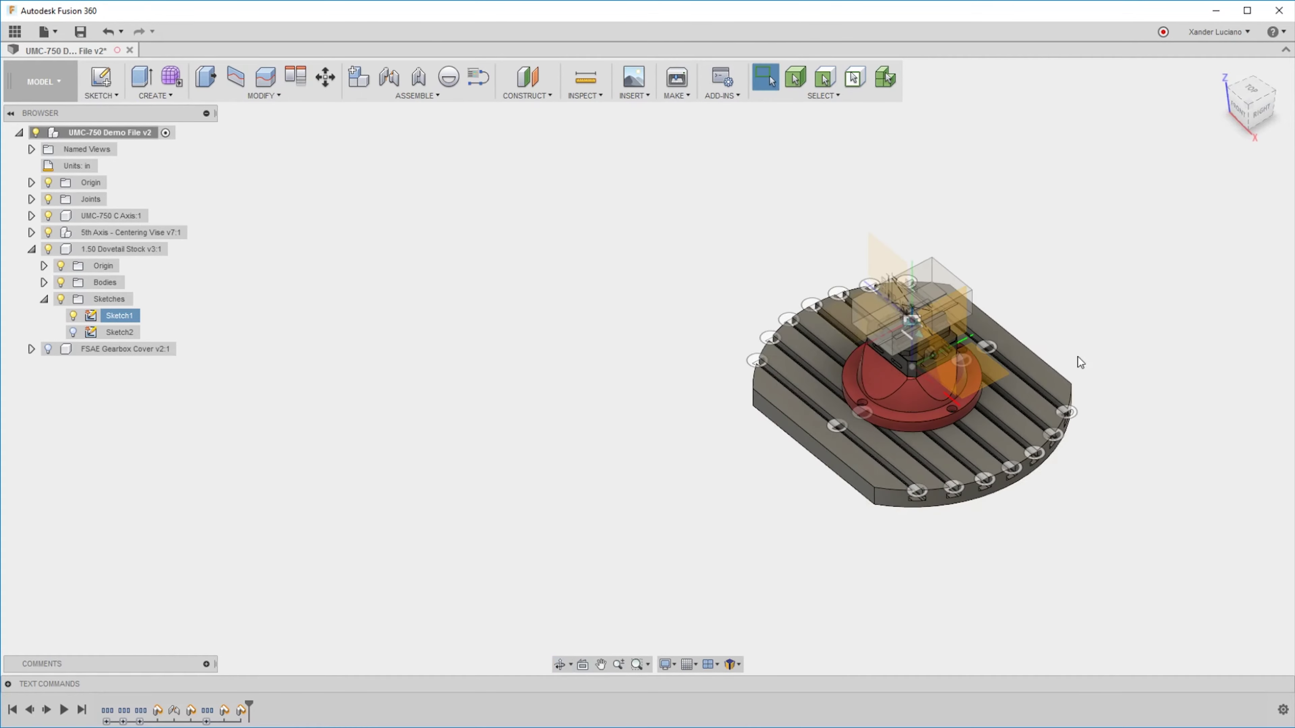
{"action": "scroll", "coordinate": [1108, 425], "scroll_direction": "up", "scroll_amount": 4}
{"action": "middle_click_drag", "start_coordinate": [1042, 496], "coordinate": [1051, 493], "text": "shift"}
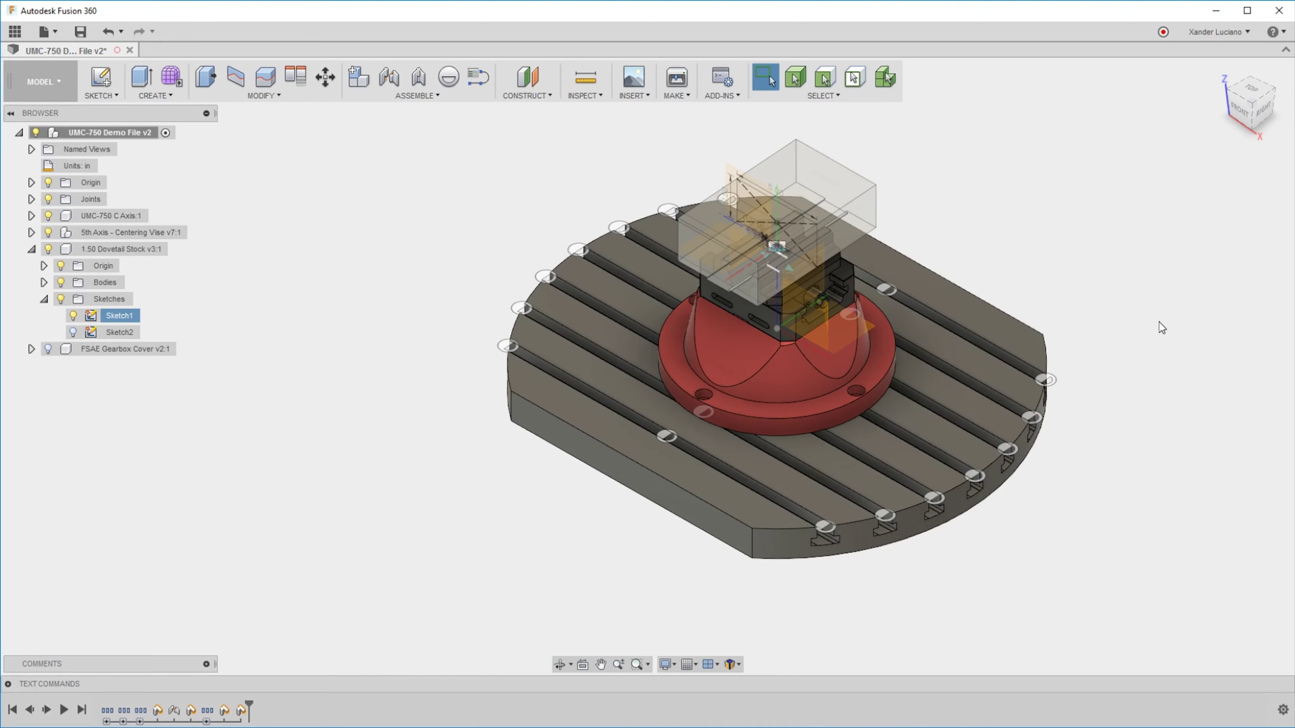
{"action": "key", "text": "m"}
{"action": "left_click", "coordinate": [1209, 215]}
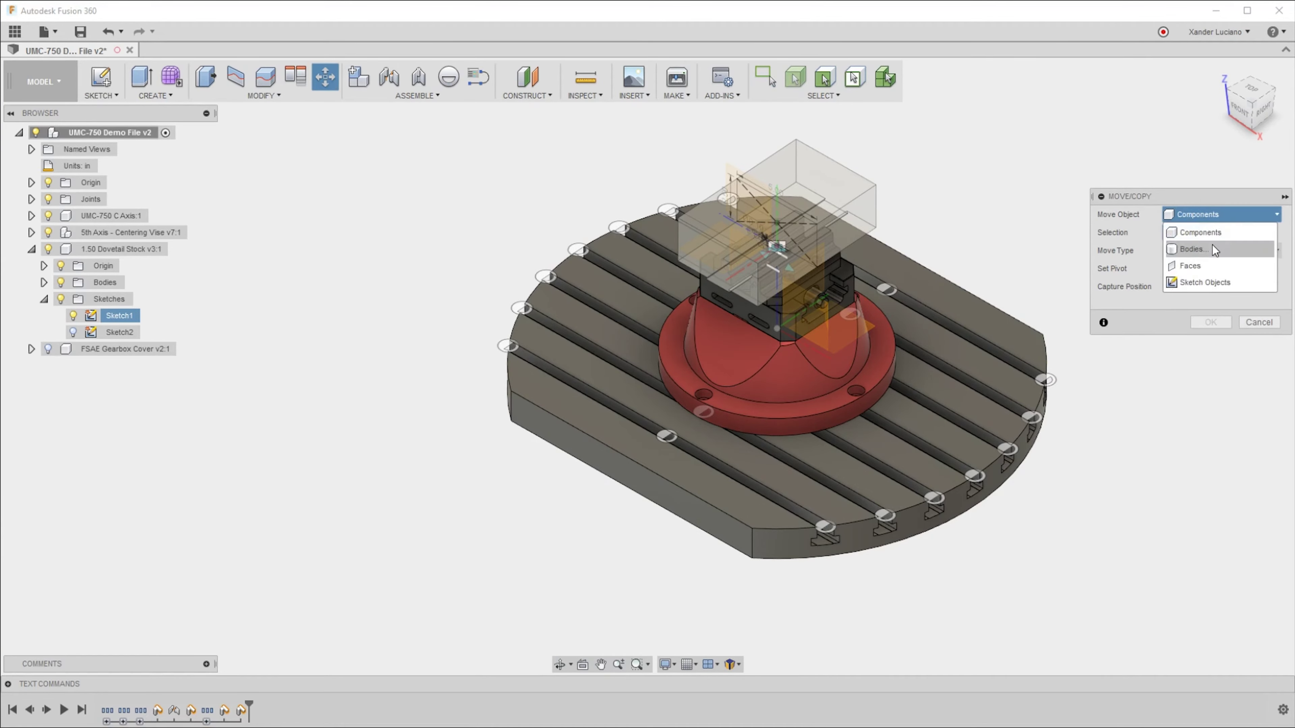
{"action": "left_click", "coordinate": [1212, 248]}
{"action": "left_click", "coordinate": [979, 351]}
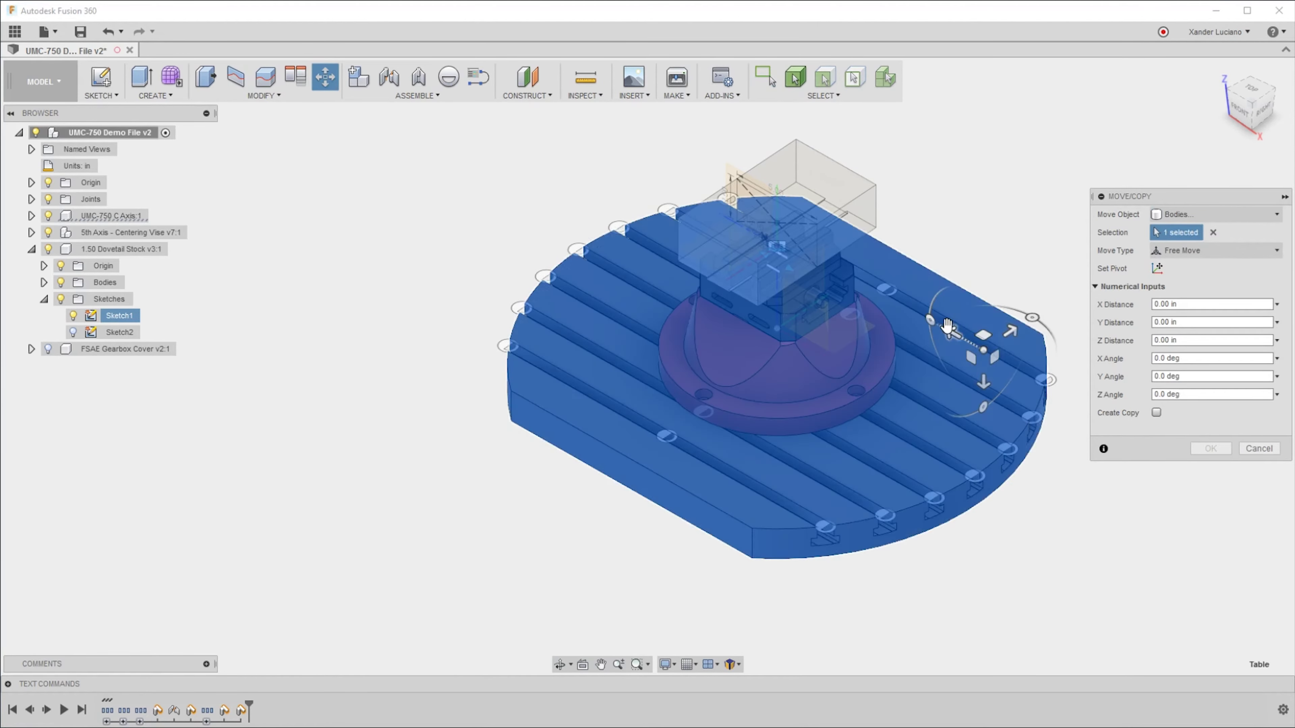
{"action": "left_click_drag", "start_coordinate": [948, 326], "coordinate": [655, 162]}
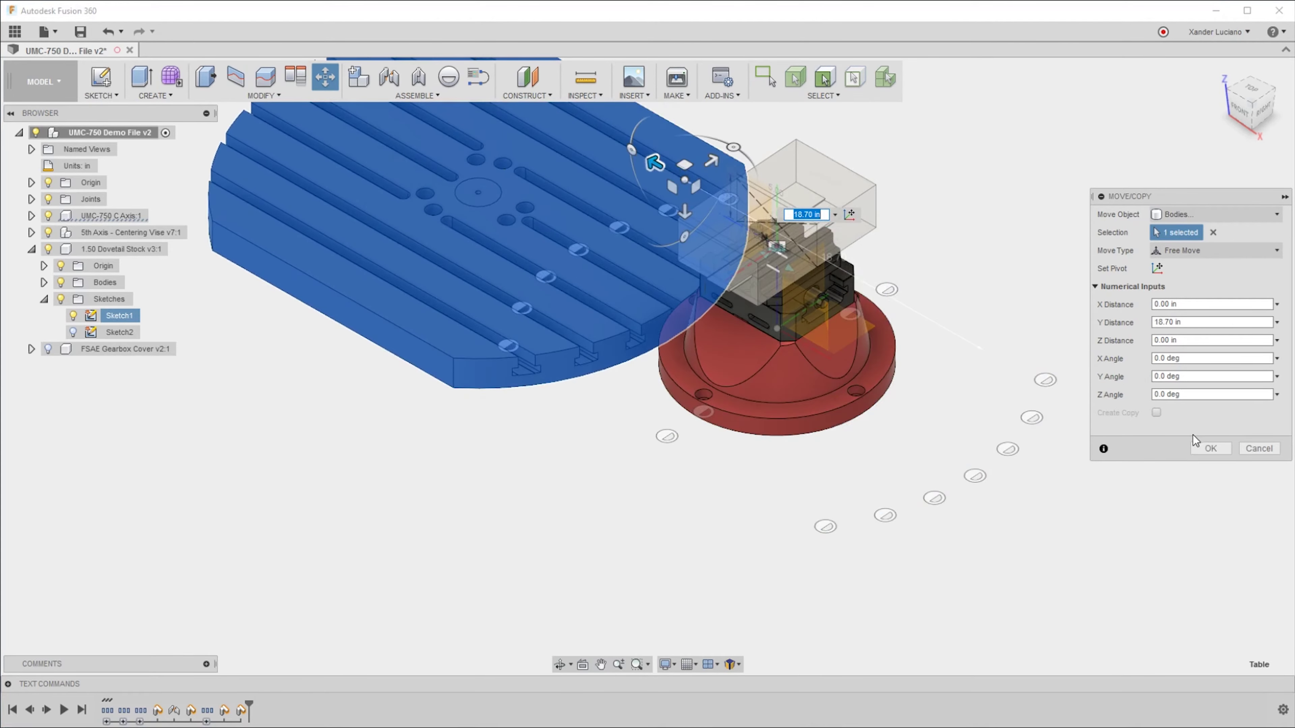
{"action": "left_click", "coordinate": [1209, 447]}
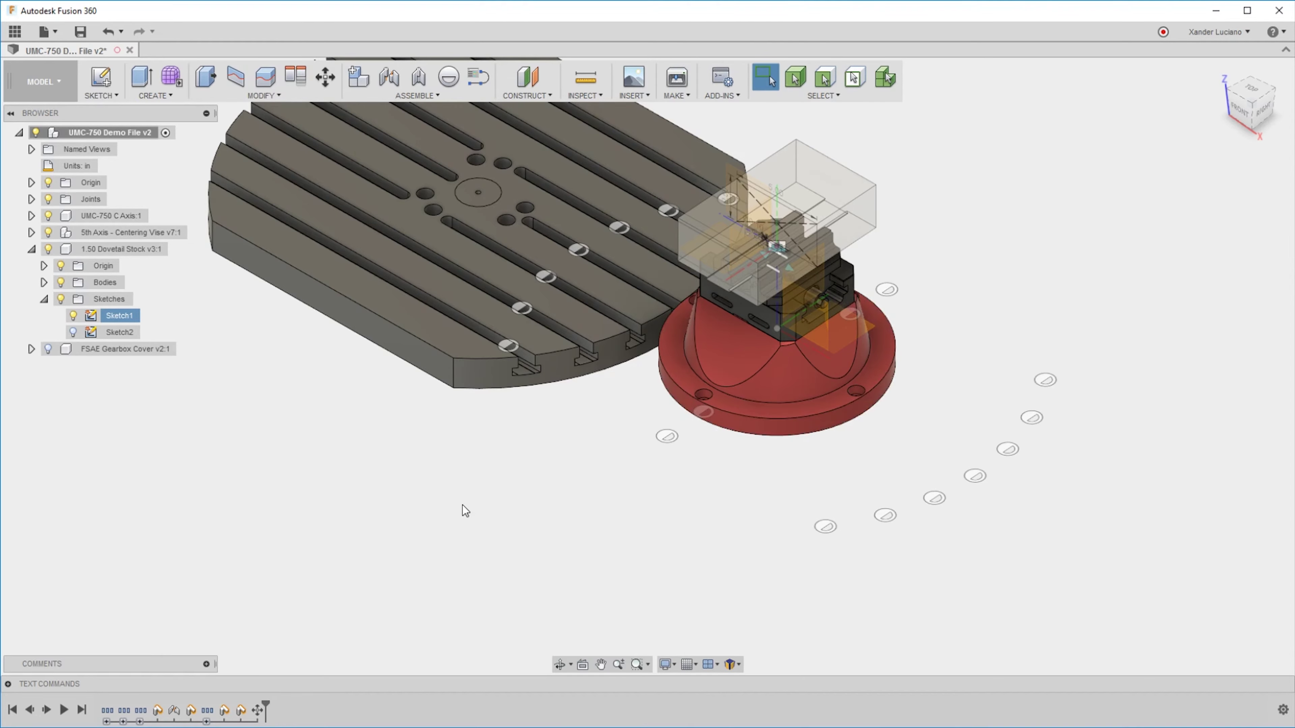
{"action": "key", "text": "ctrl+z"}
Move the UMC-750 C Axis component about 11.10 in along Y, and undo that move.
{"action": "key", "text": "m"}
{"action": "left_click", "coordinate": [1220, 218]}
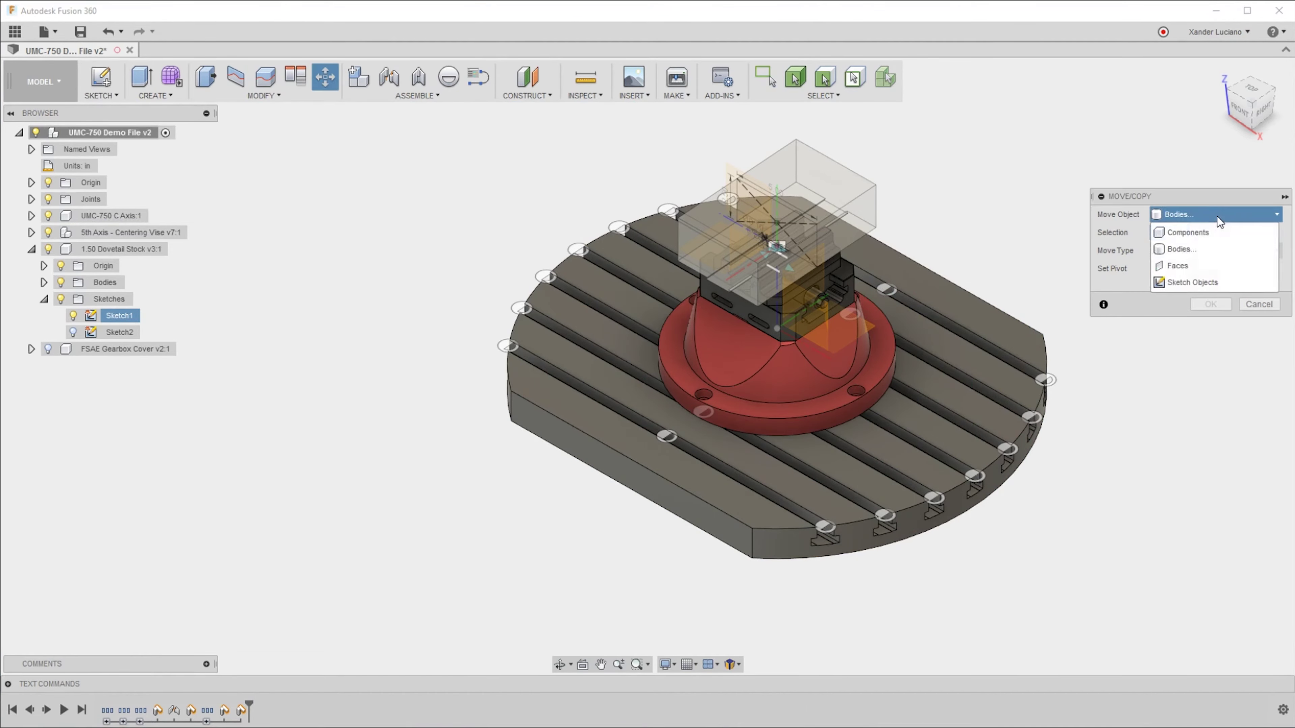
{"action": "left_click", "coordinate": [1209, 232]}
{"action": "left_click", "coordinate": [1015, 337]}
{"action": "left_click_drag", "start_coordinate": [979, 339], "coordinate": [816, 235]}
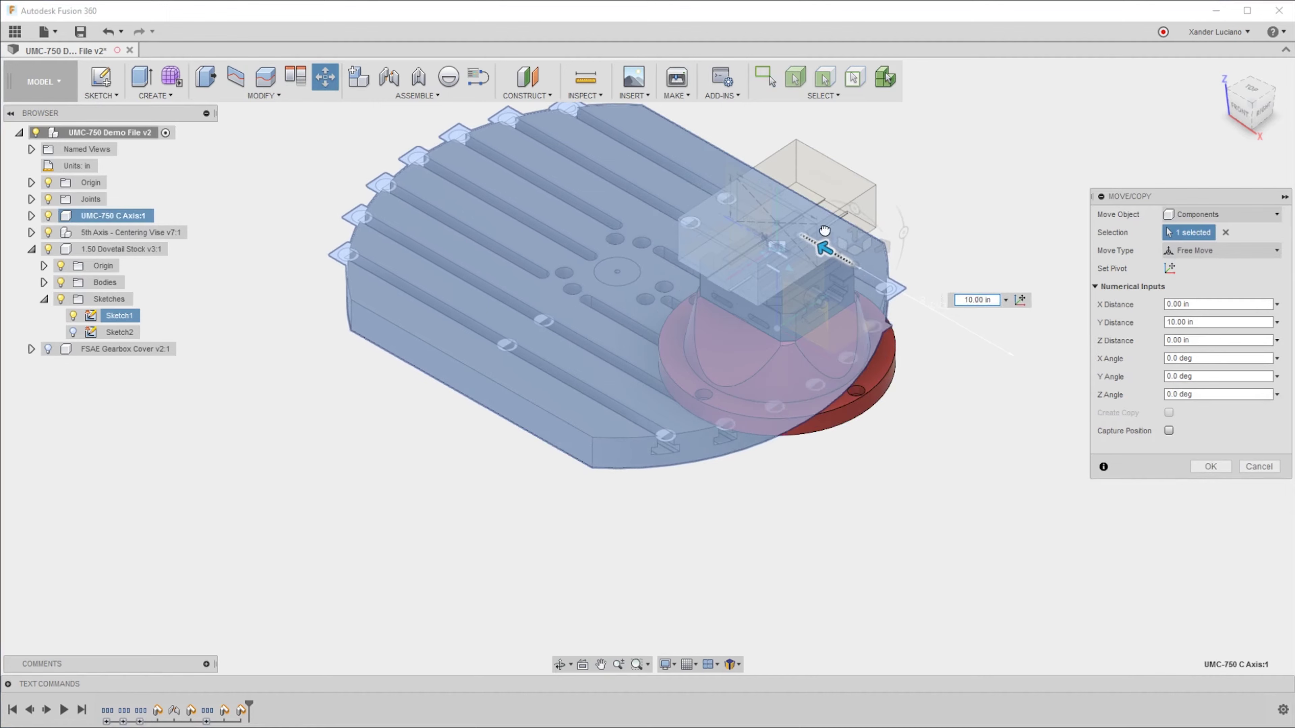
{"action": "left_click", "coordinate": [1211, 466]}
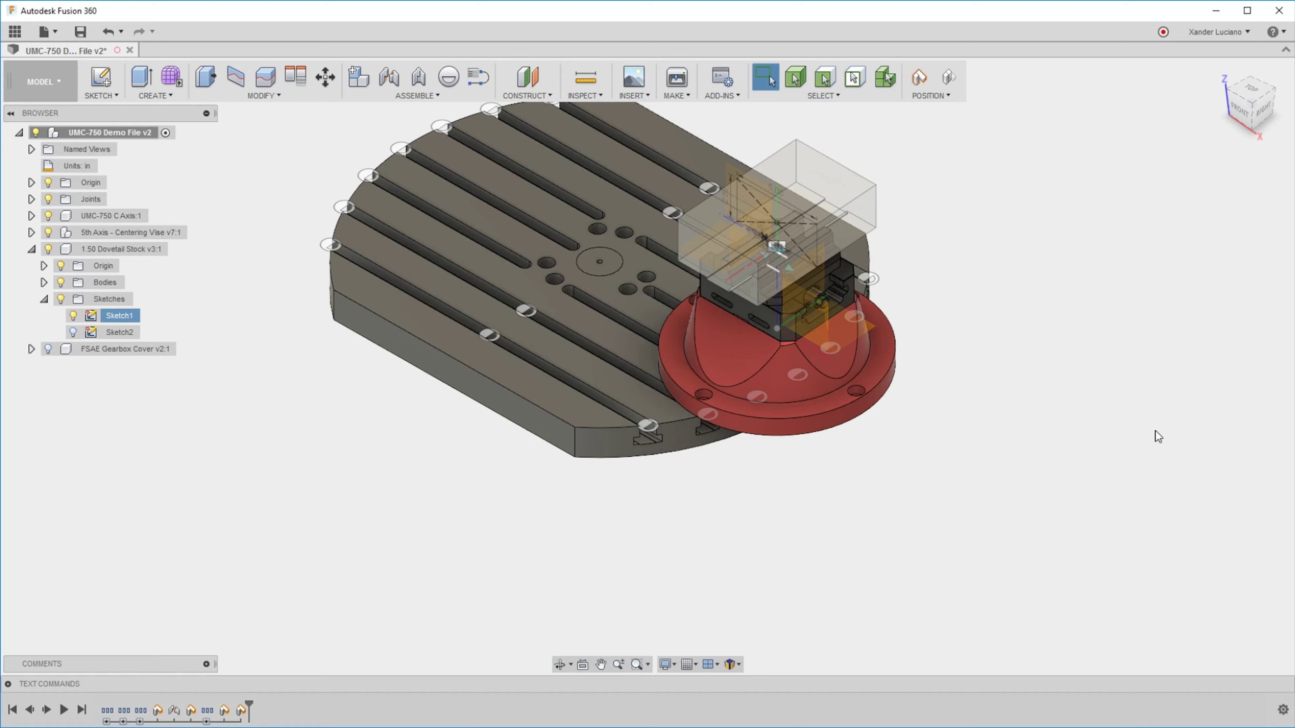
{"action": "key", "text": "ctrl+z"}
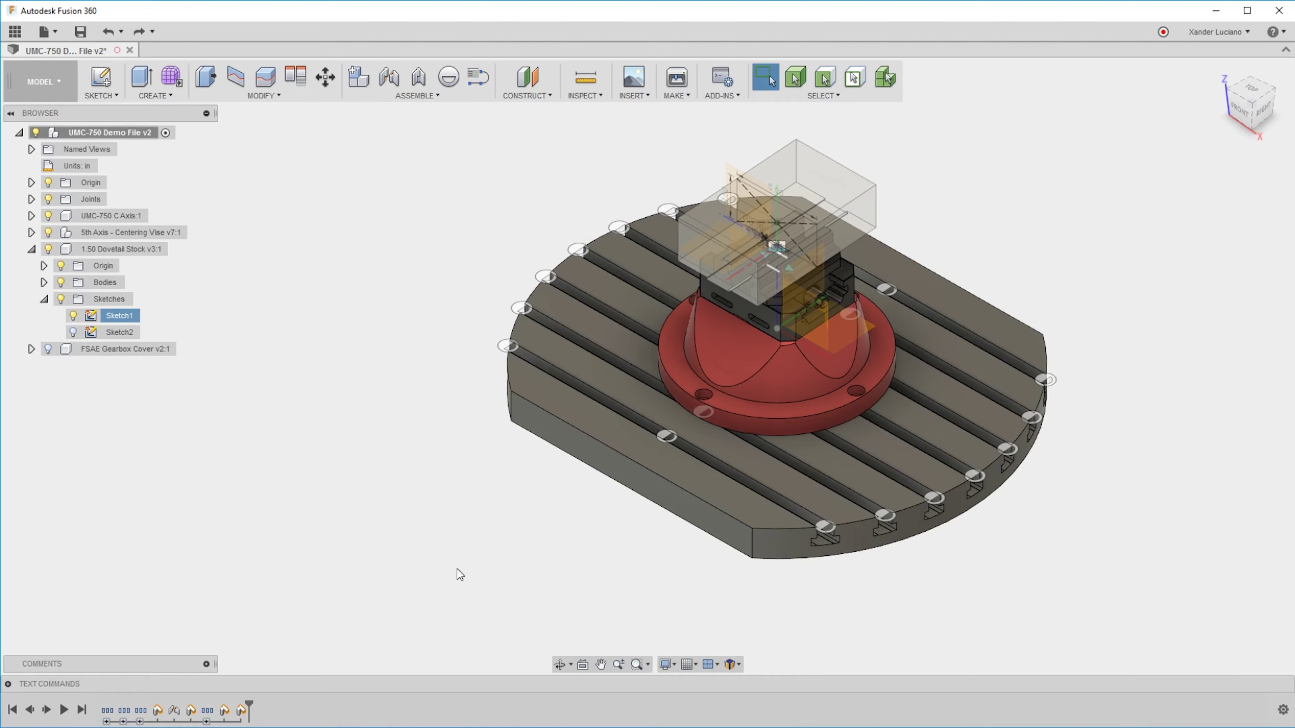
Isolate the 1.50 Dovetail Stock component in a front view and hide the top-level assembly's origin.
{"action": "right_click", "coordinate": [118, 252]}
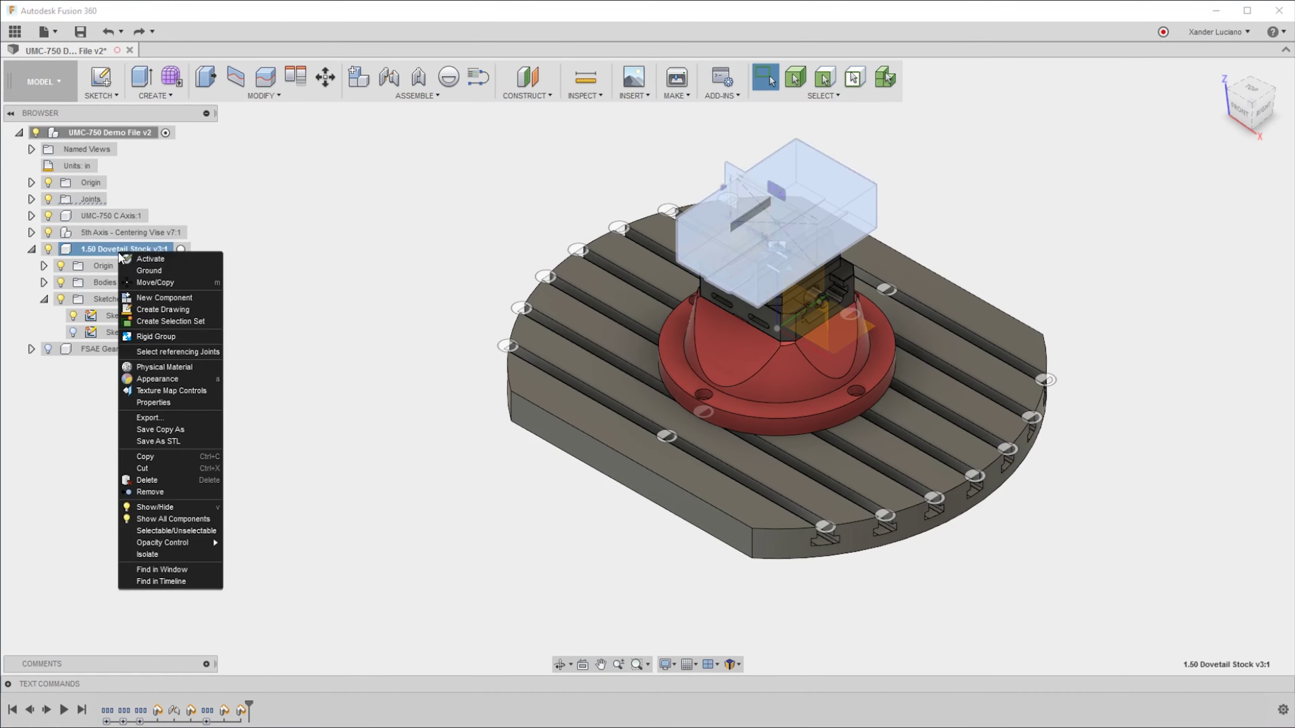
{"action": "left_click", "coordinate": [178, 554]}
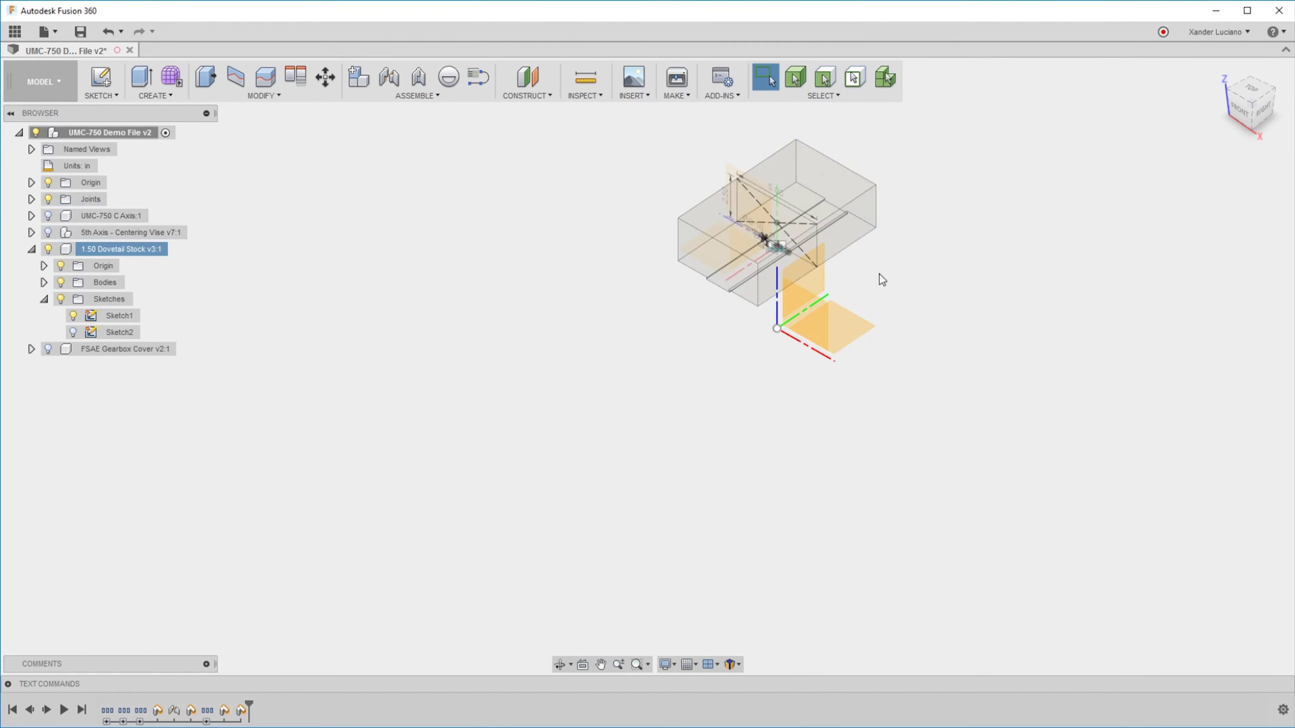
{"action": "left_click", "coordinate": [1246, 114]}
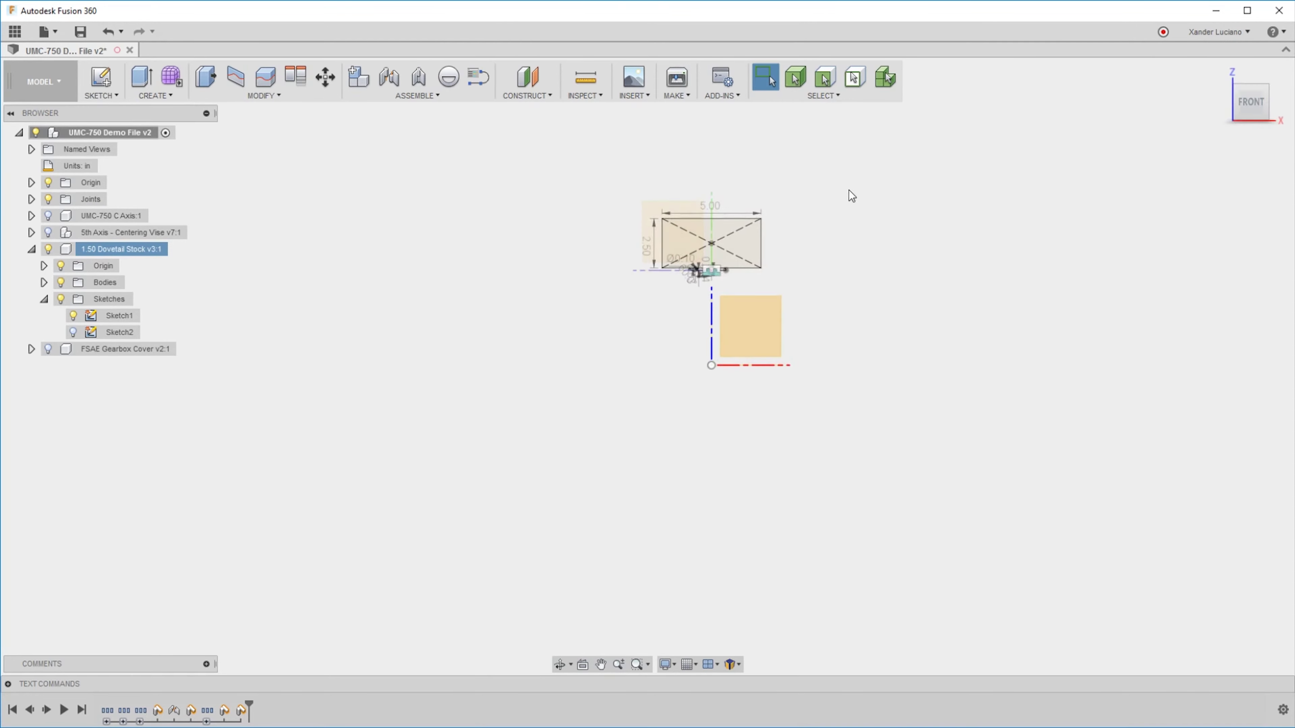
{"action": "scroll", "coordinate": [849, 191], "scroll_direction": "up", "scroll_amount": 3}
{"action": "left_click", "coordinate": [49, 182]}
{"action": "scroll", "coordinate": [945, 378], "scroll_direction": "down", "scroll_amount": 1}
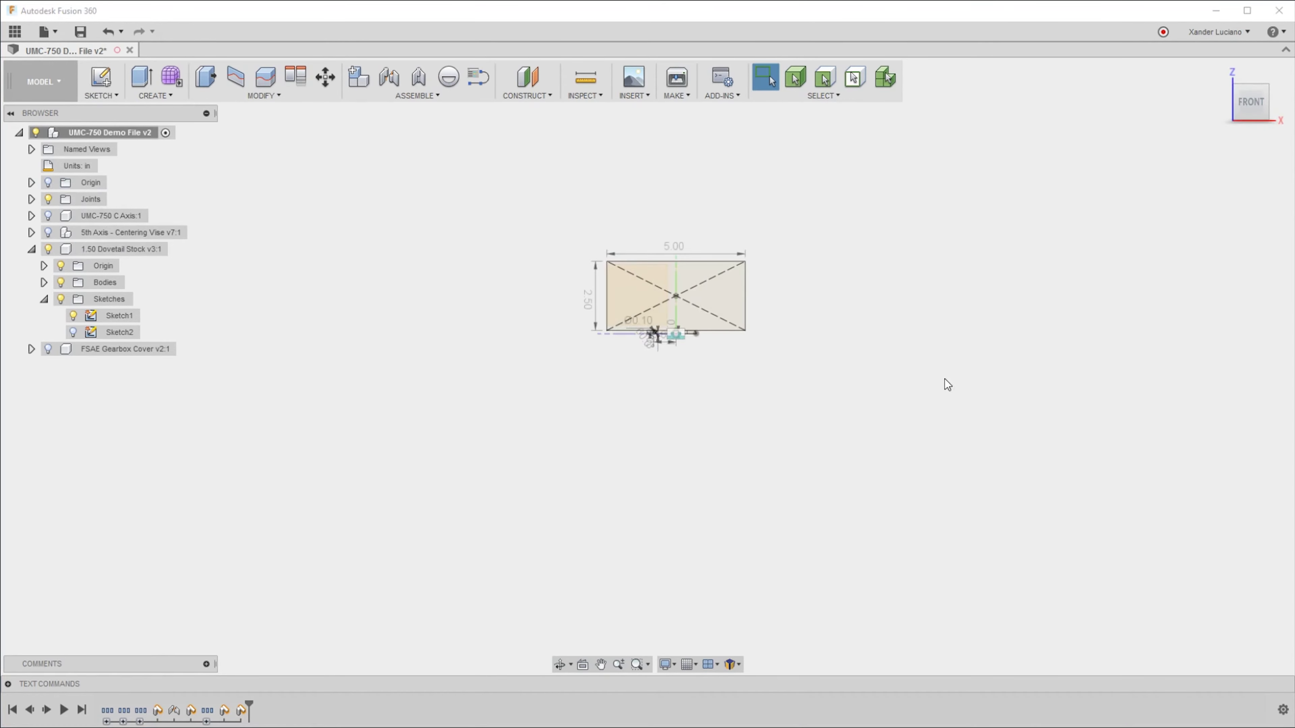
Set the dovetail stock's Sketch1 rectangle to 2.5 in wide and 3 in high.
{"action": "double_click", "coordinate": [674, 246]}
{"action": "type", "text": "2.5"}
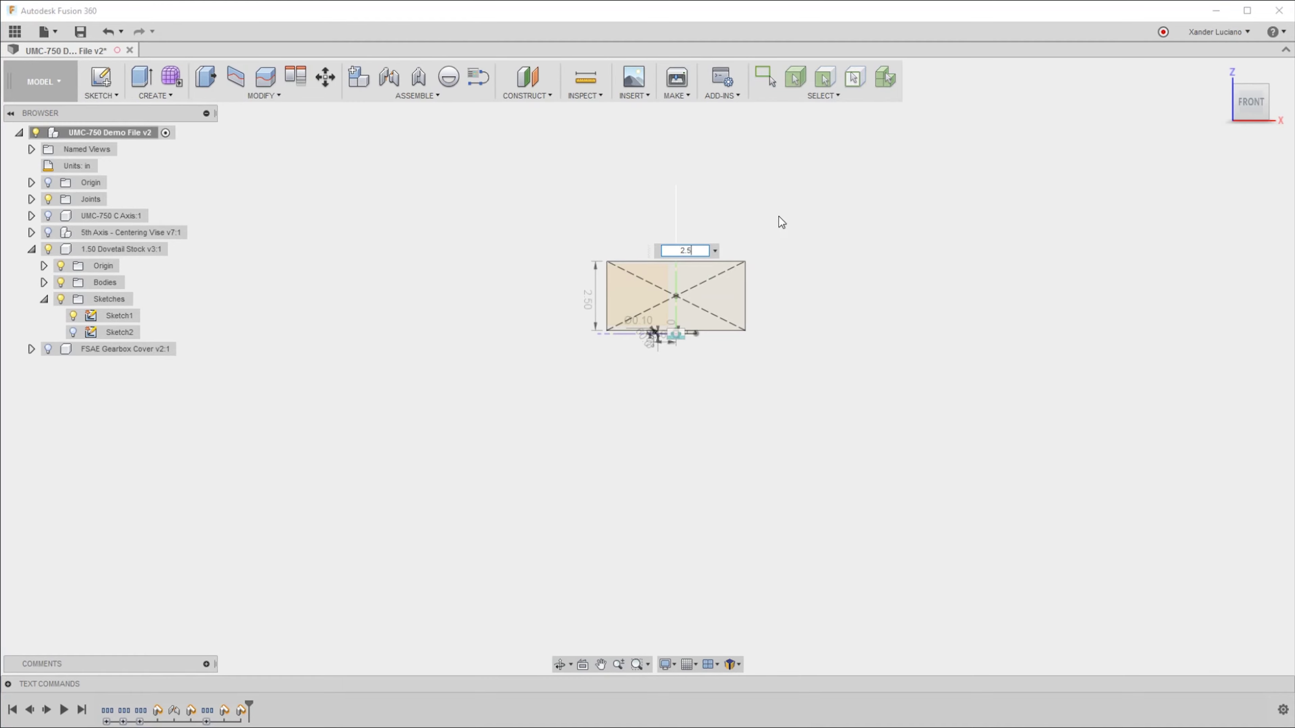
{"action": "key", "text": "Return"}
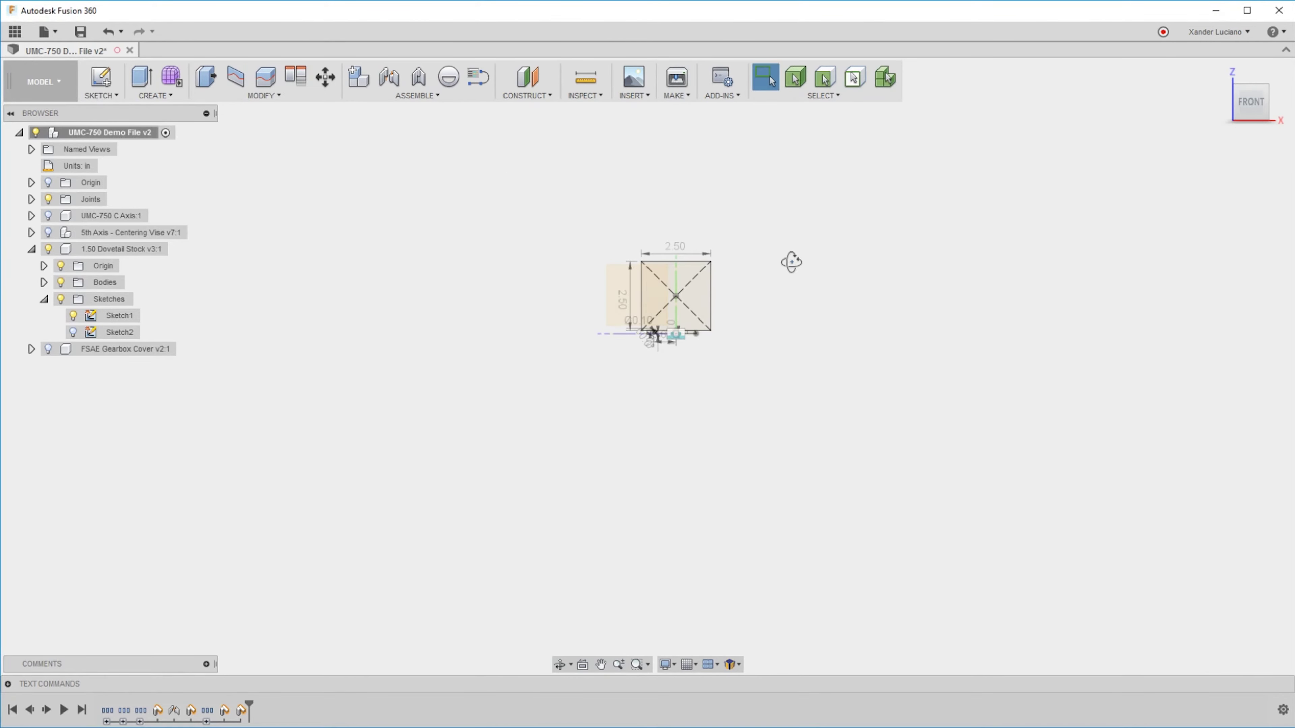
{"action": "middle_click_drag", "start_coordinate": [789, 260], "coordinate": [594, 319], "text": "shift"}
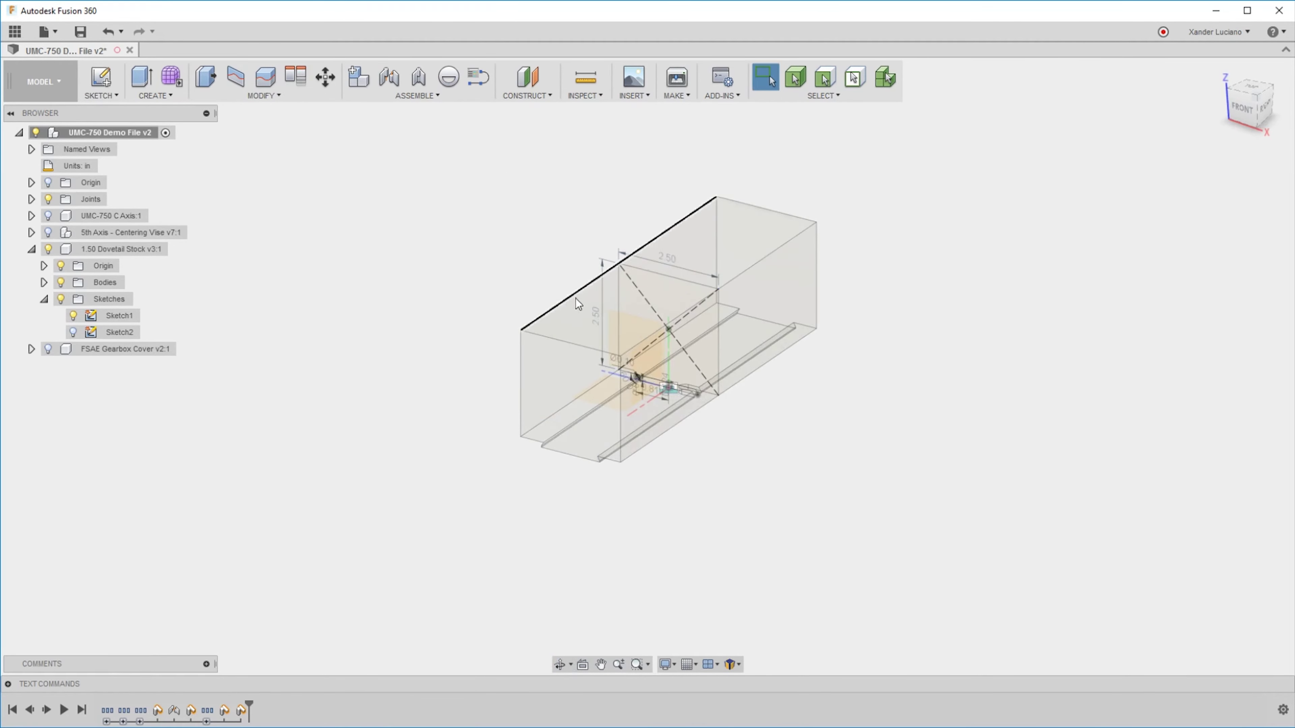
{"action": "double_click", "coordinate": [595, 320]}
{"action": "type", "text": "3"}
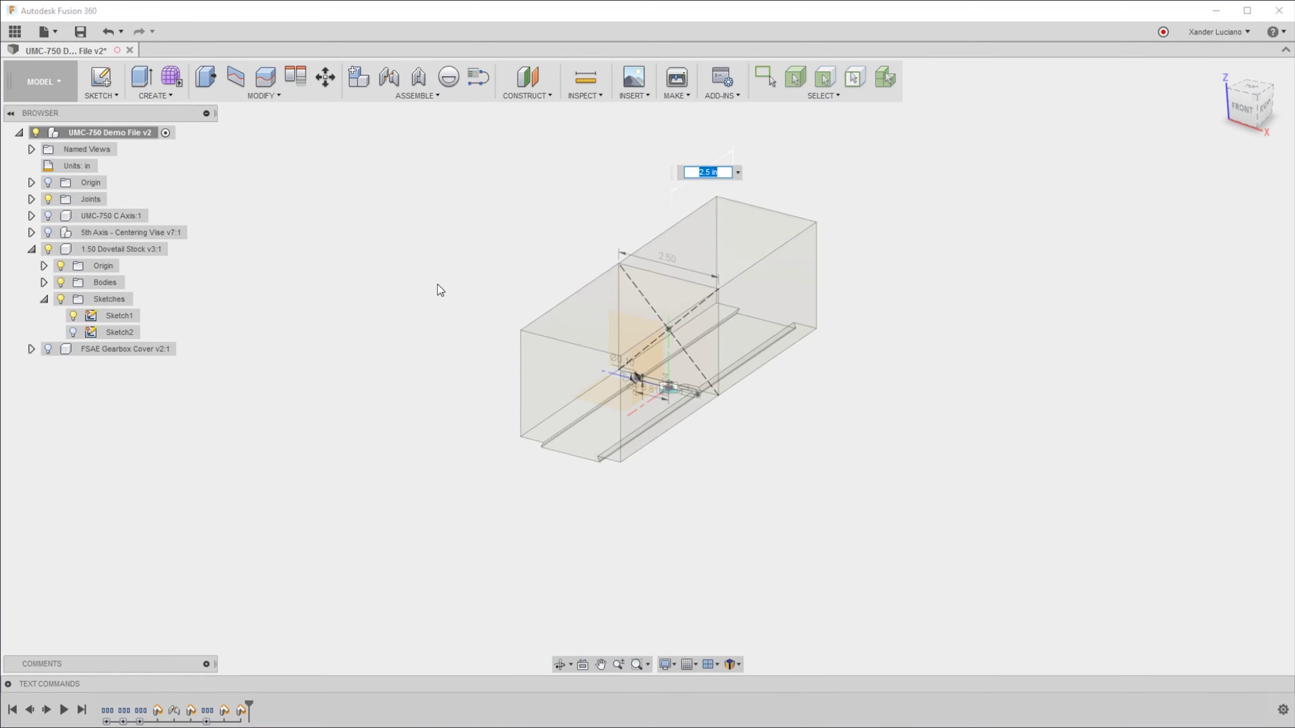
{"action": "key", "text": "Return"}
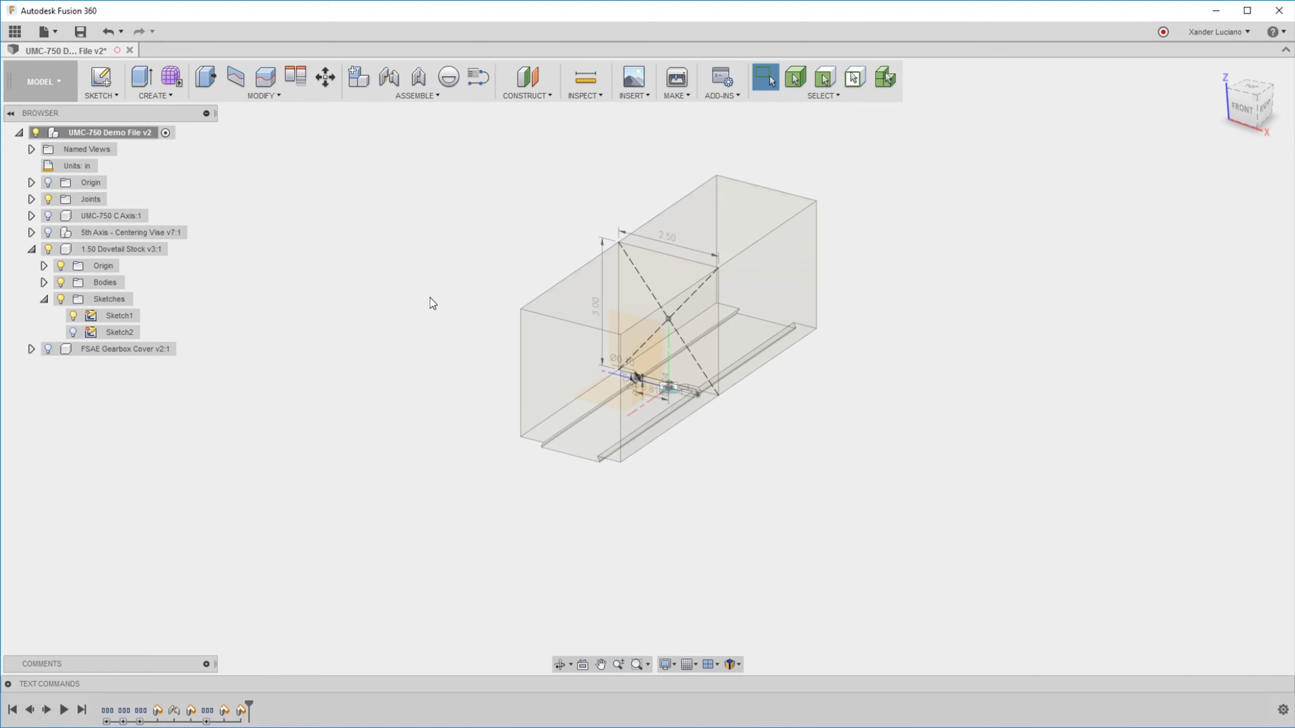
Move only the dovetail stock's body along X, well clear of its sketch and origin.
{"action": "key", "text": "m"}
{"action": "left_click", "coordinate": [1255, 214]}
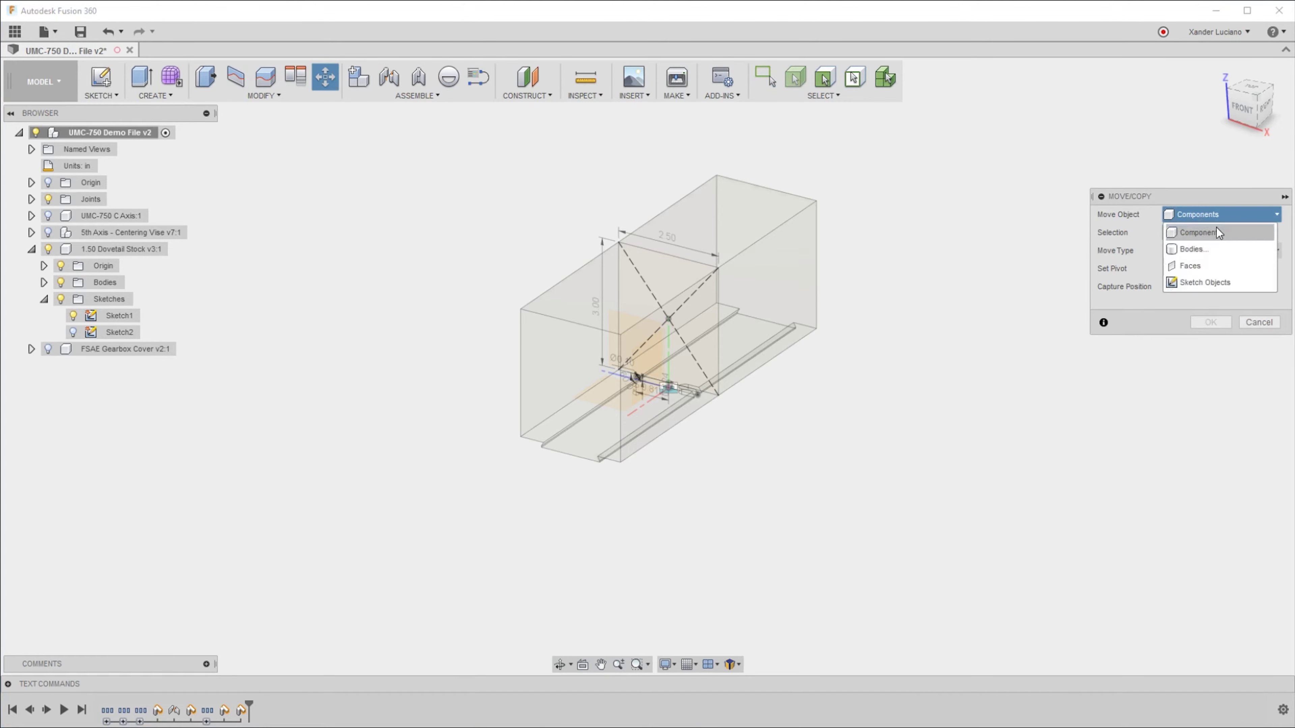
{"action": "left_click", "coordinate": [1198, 251]}
{"action": "left_click", "coordinate": [824, 267]}
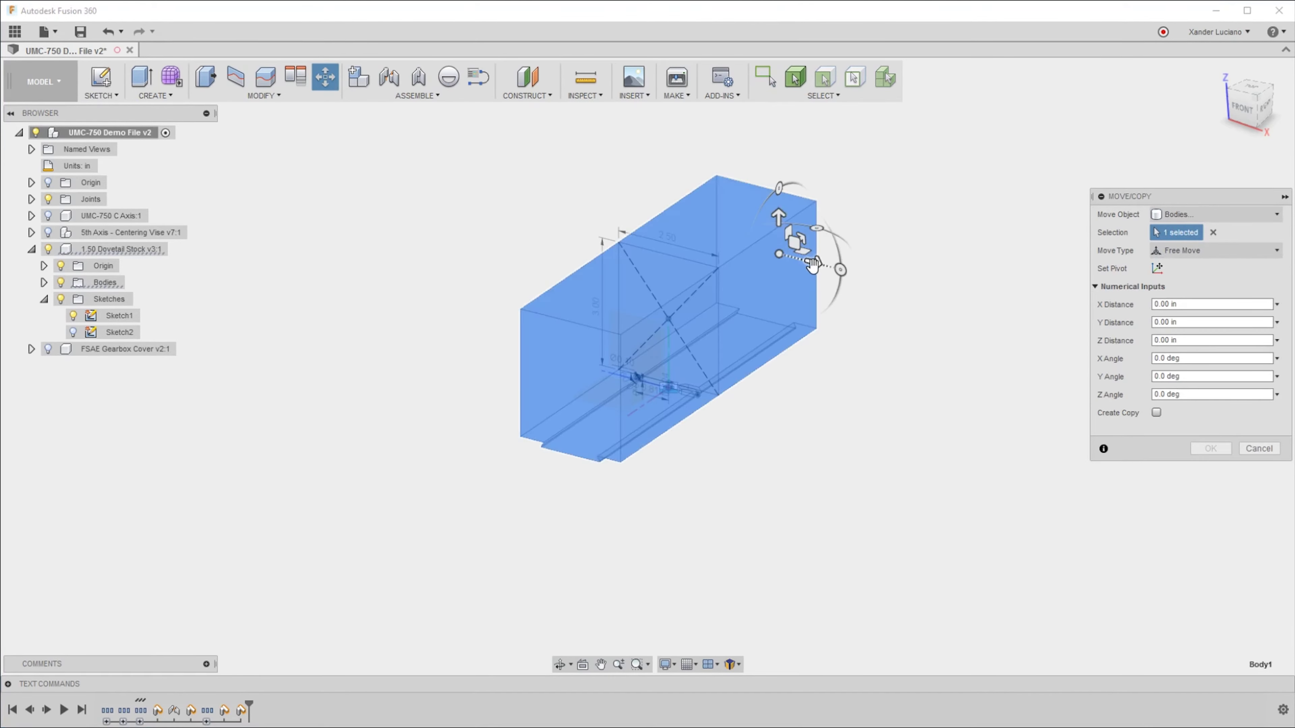
{"action": "left_click_drag", "start_coordinate": [820, 269], "coordinate": [1034, 325]}
{"action": "key", "text": "Return"}
{"action": "middle_click_drag", "start_coordinate": [1141, 439], "coordinate": [1188, 414], "text": "shift"}
{"action": "key", "text": "Escape"}
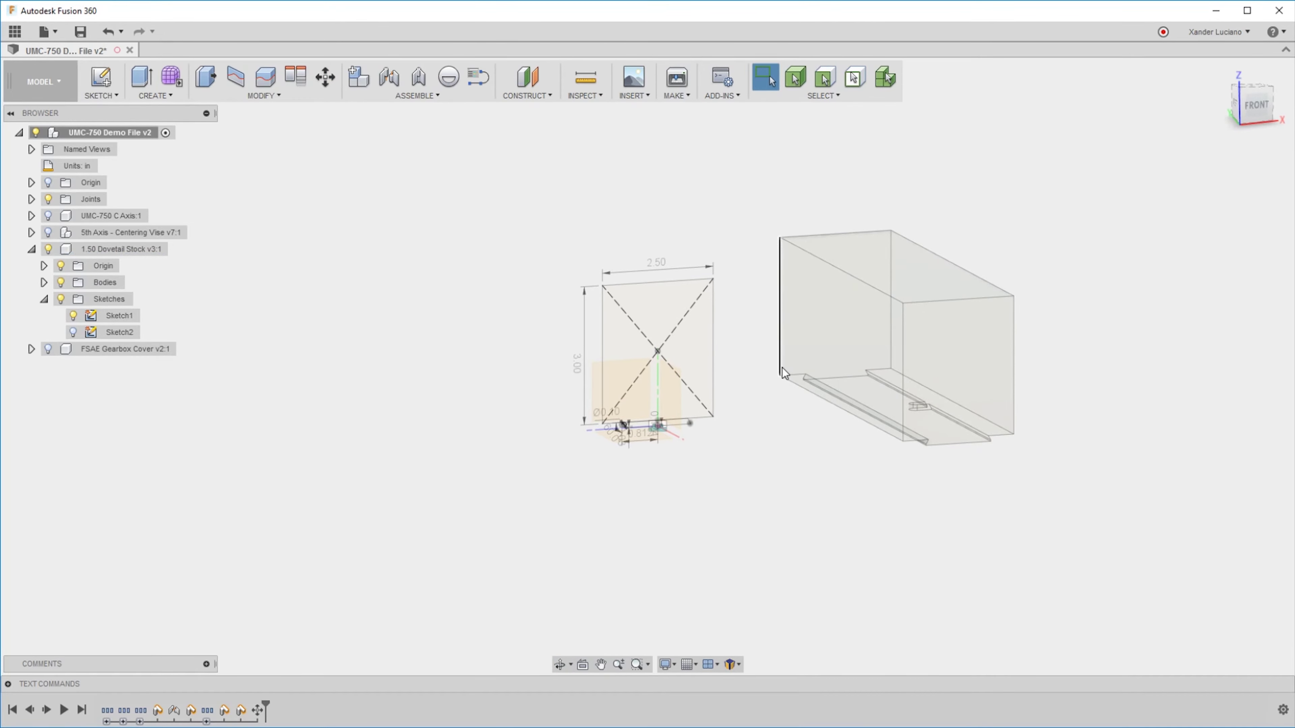
Edit the dovetail stock's Sketch1, set the rectangle's height to 1 in and its width to 4 in, and finish the sketch.
{"action": "right_click", "coordinate": [750, 436]}
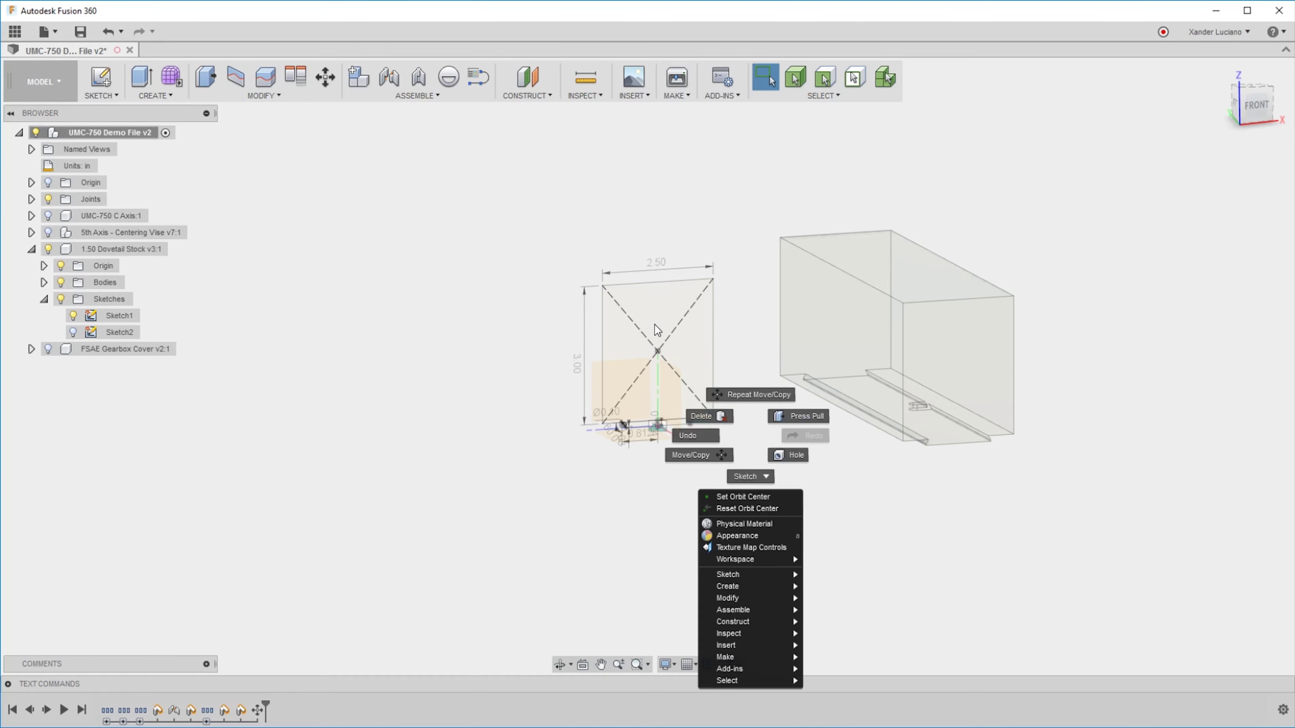
{"action": "left_click", "coordinate": [60, 299]}
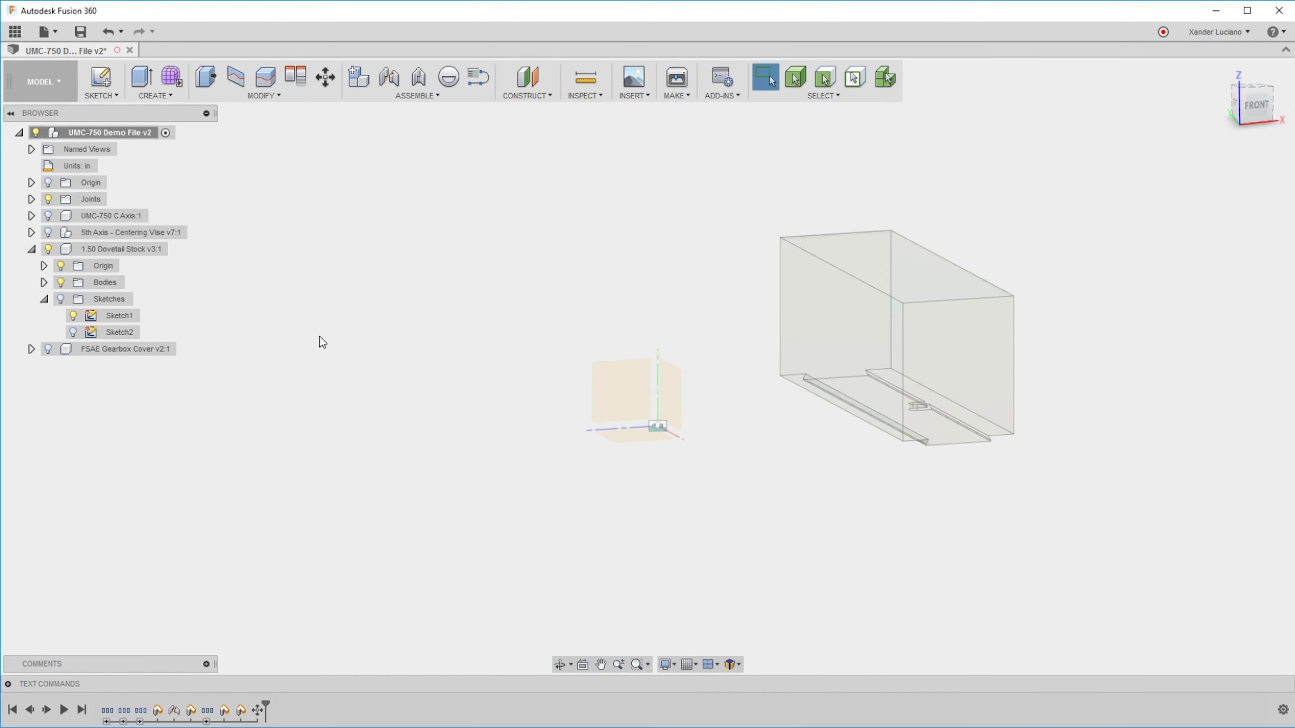
{"action": "right_click", "coordinate": [118, 314]}
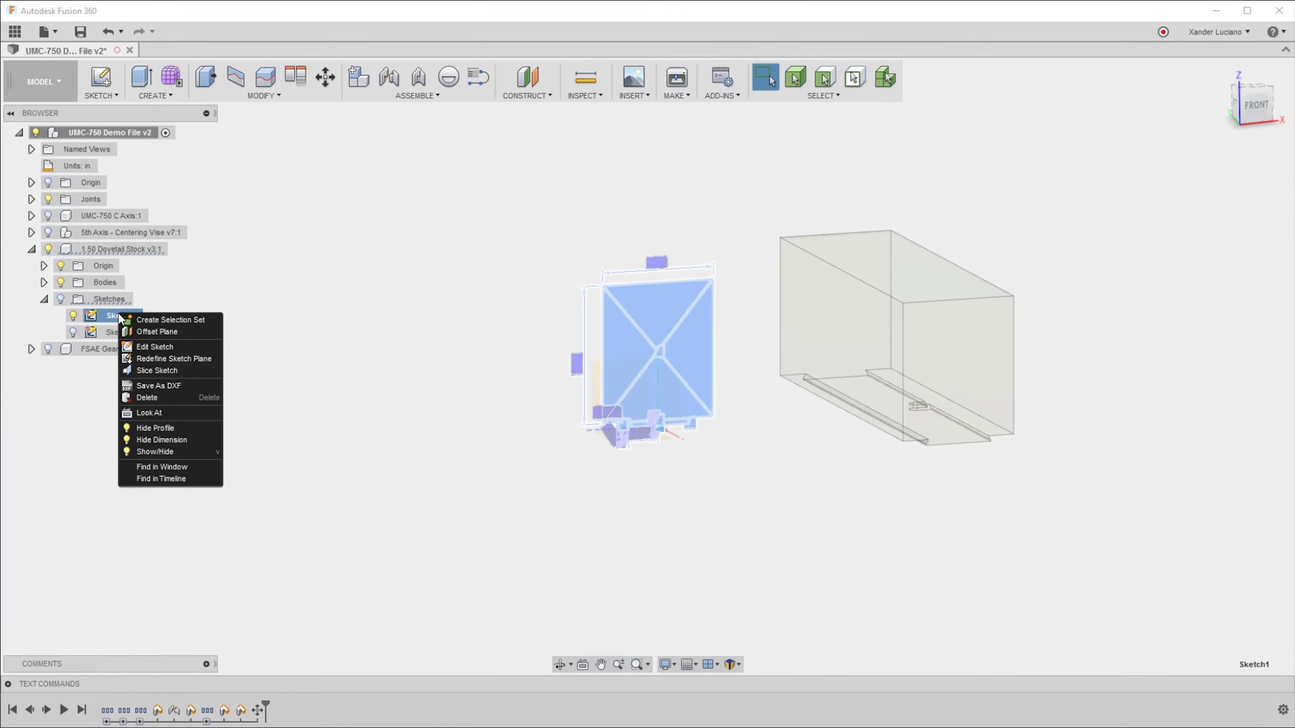
{"action": "left_click", "coordinate": [154, 347]}
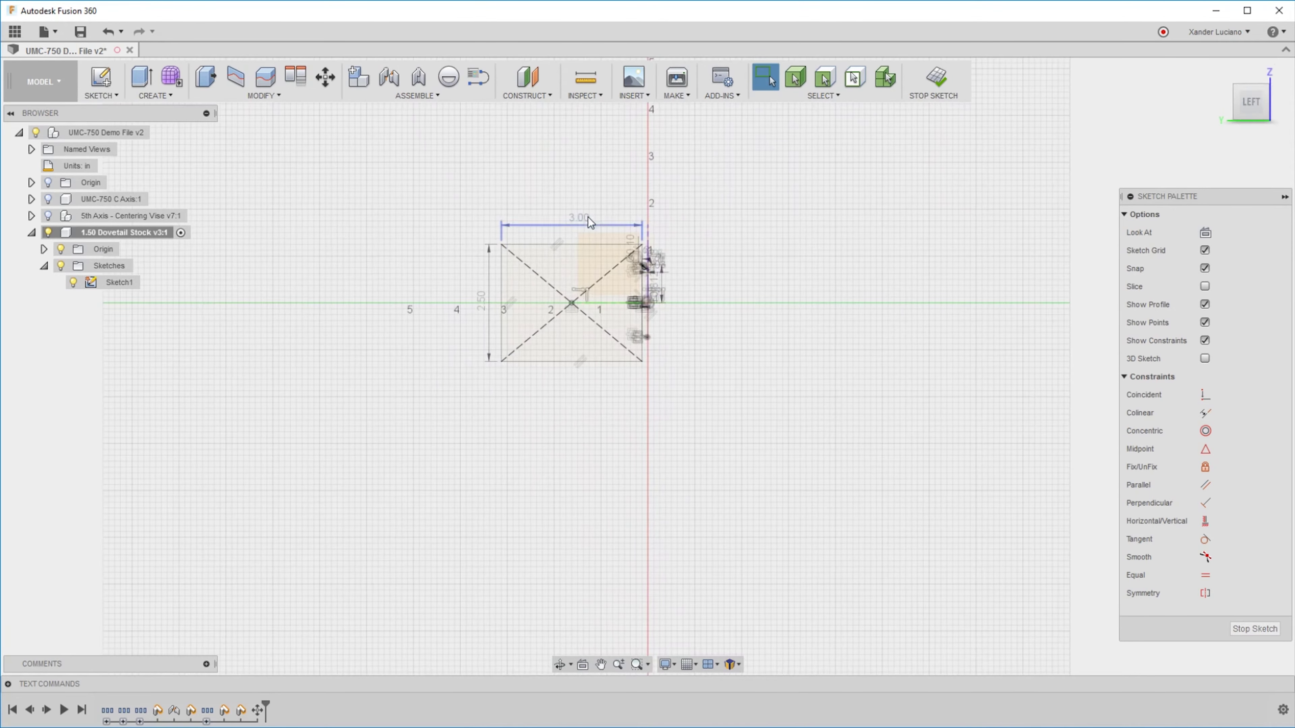
{"action": "double_click", "coordinate": [579, 217]}
{"action": "type", "text": "1"}
{"action": "key", "text": "Return"}
{"action": "double_click", "coordinate": [582, 297]}
{"action": "key", "text": "Return"}
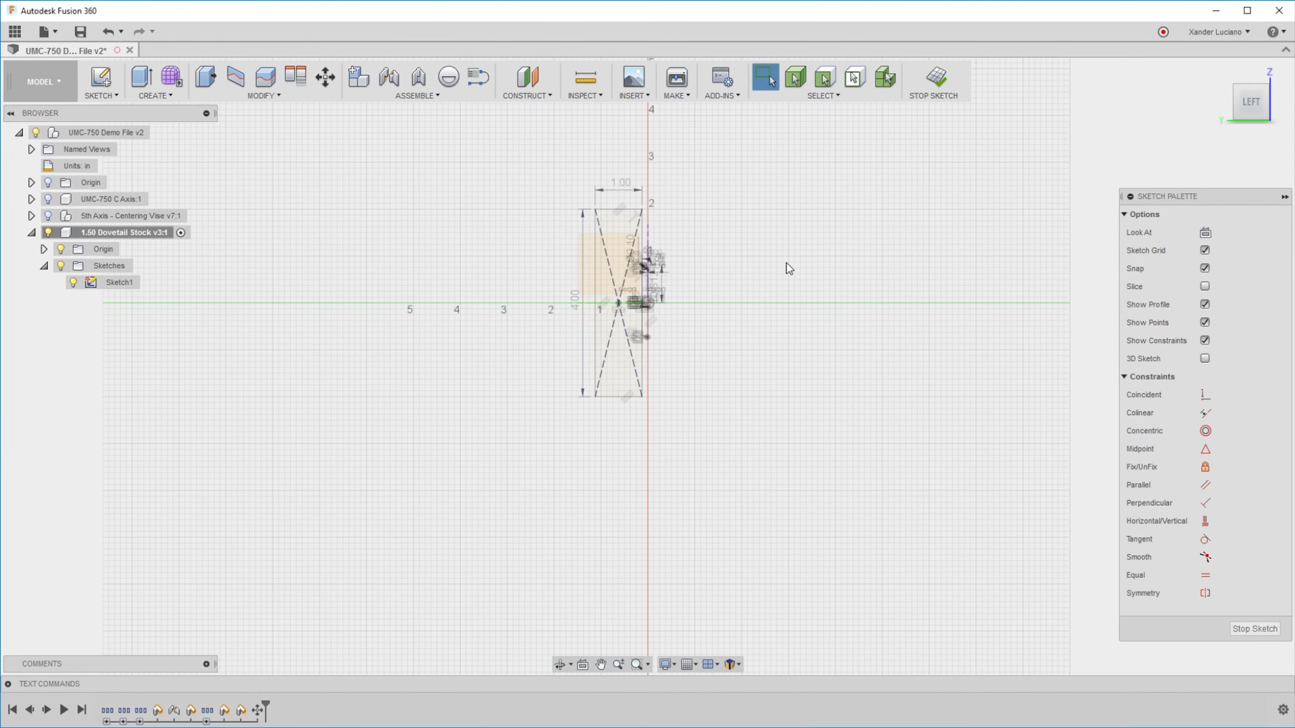
{"action": "left_click", "coordinate": [936, 78]}
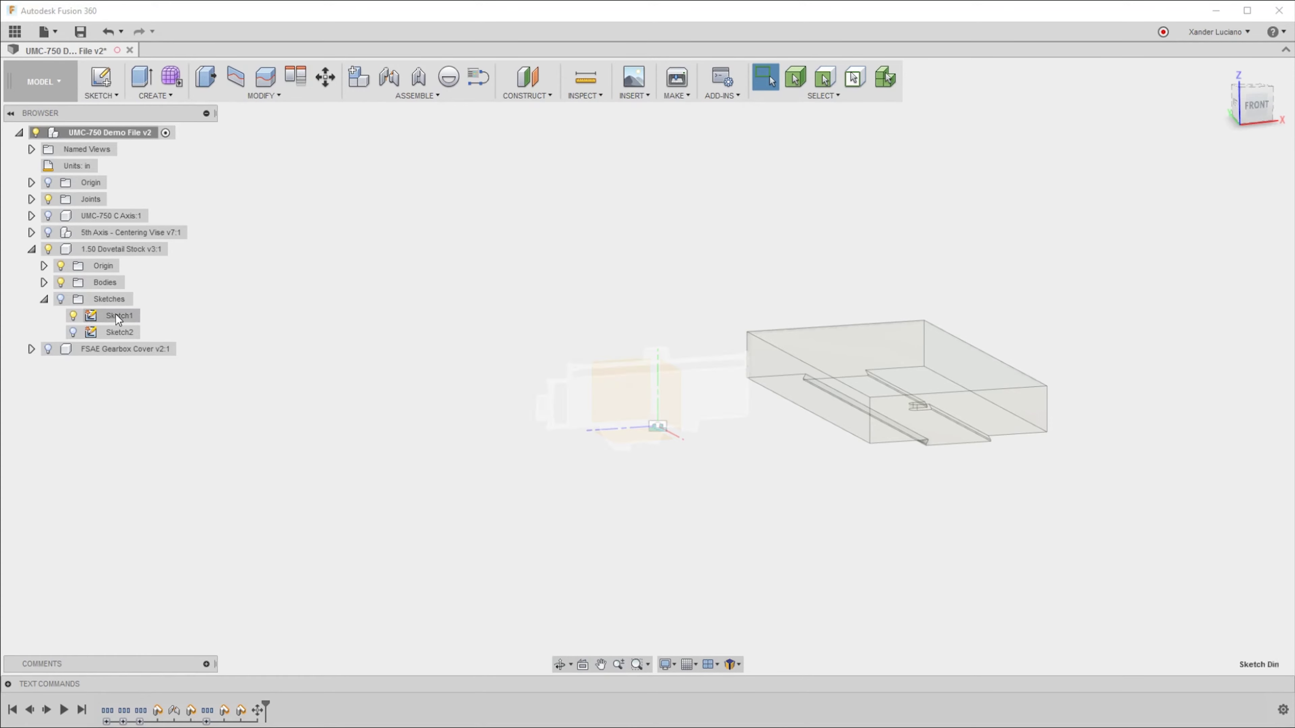
Show the dimensions of Sketch1 in the model and set the rectangle's width to 2 in.
{"action": "right_click", "coordinate": [93, 318]}
{"action": "left_click", "coordinate": [186, 437]}
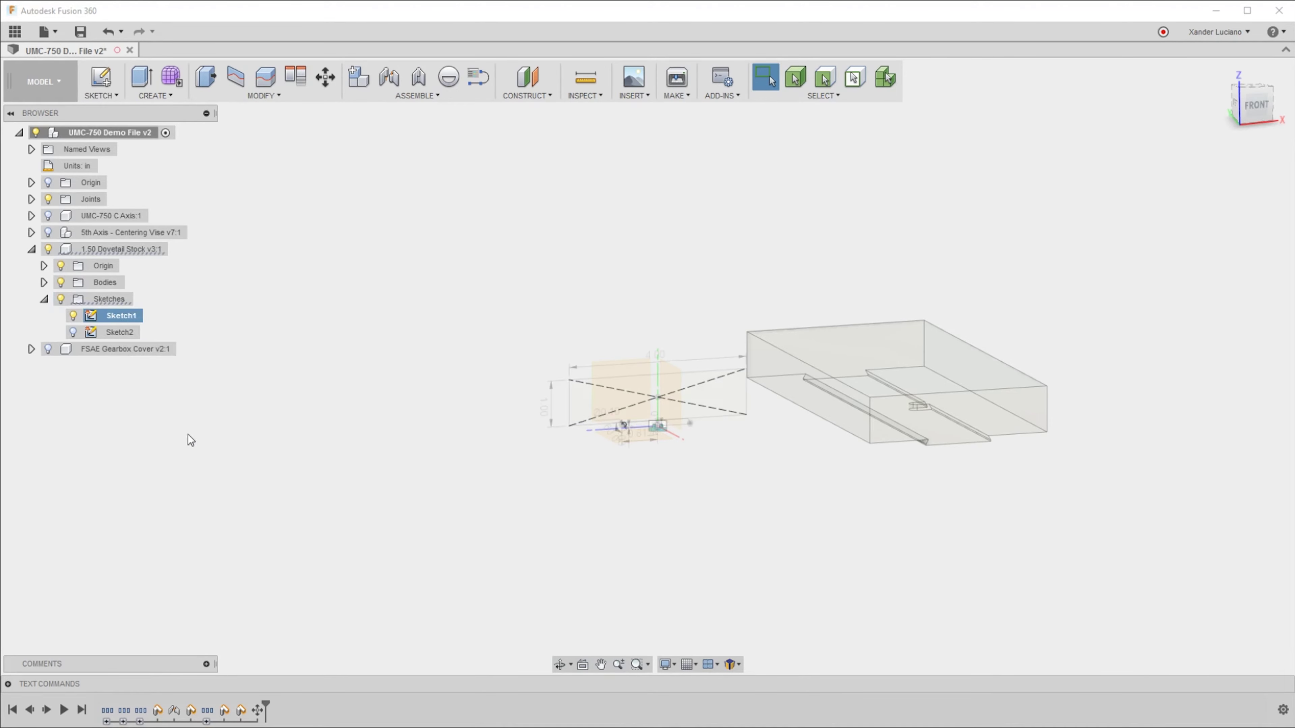
{"action": "double_click", "coordinate": [653, 353]}
{"action": "type", "text": "2"}
{"action": "key", "text": "Return"}
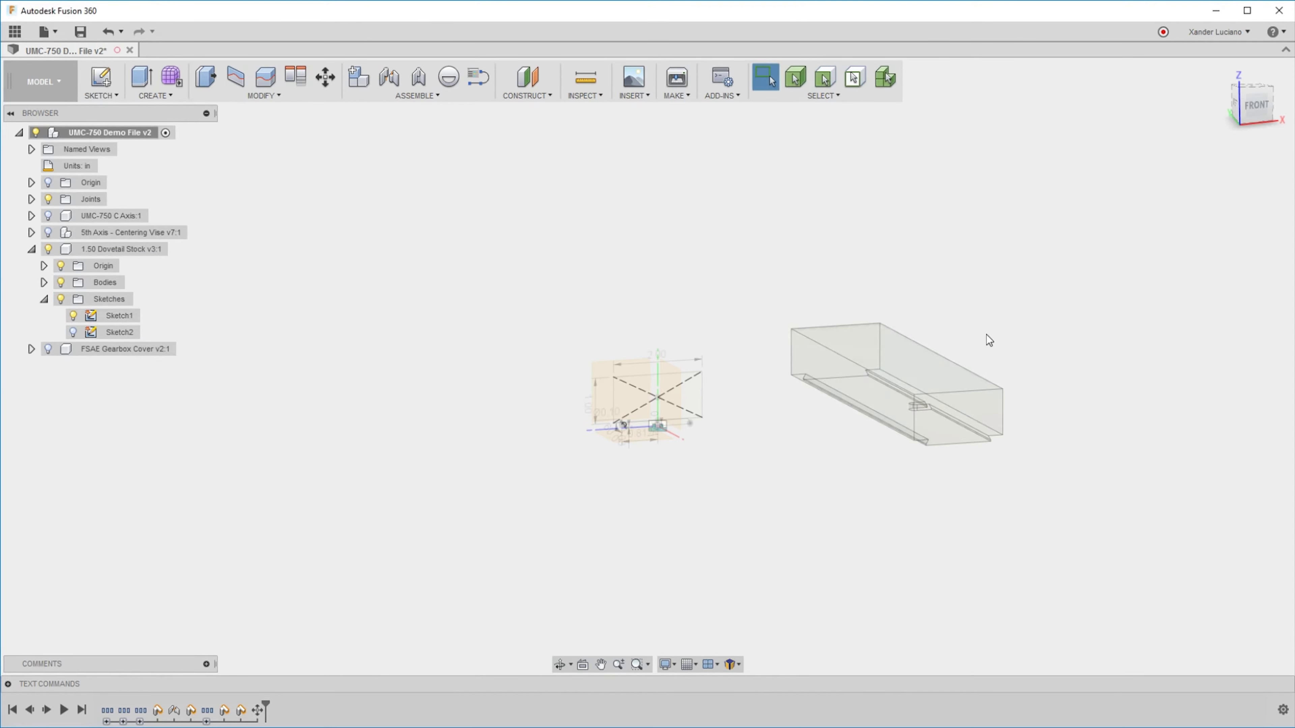
Delete the stock body's Move feature from the timeline.
{"action": "left_click", "coordinate": [259, 713]}
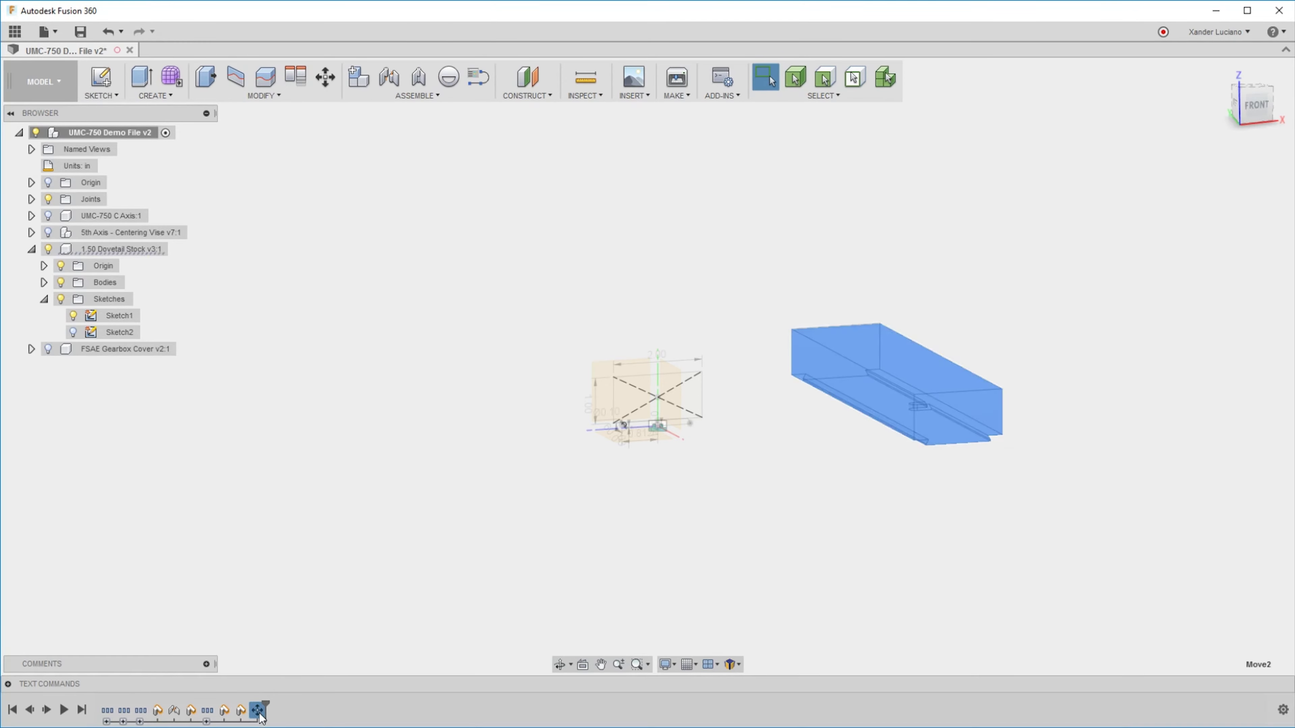
{"action": "key", "text": "Delete"}
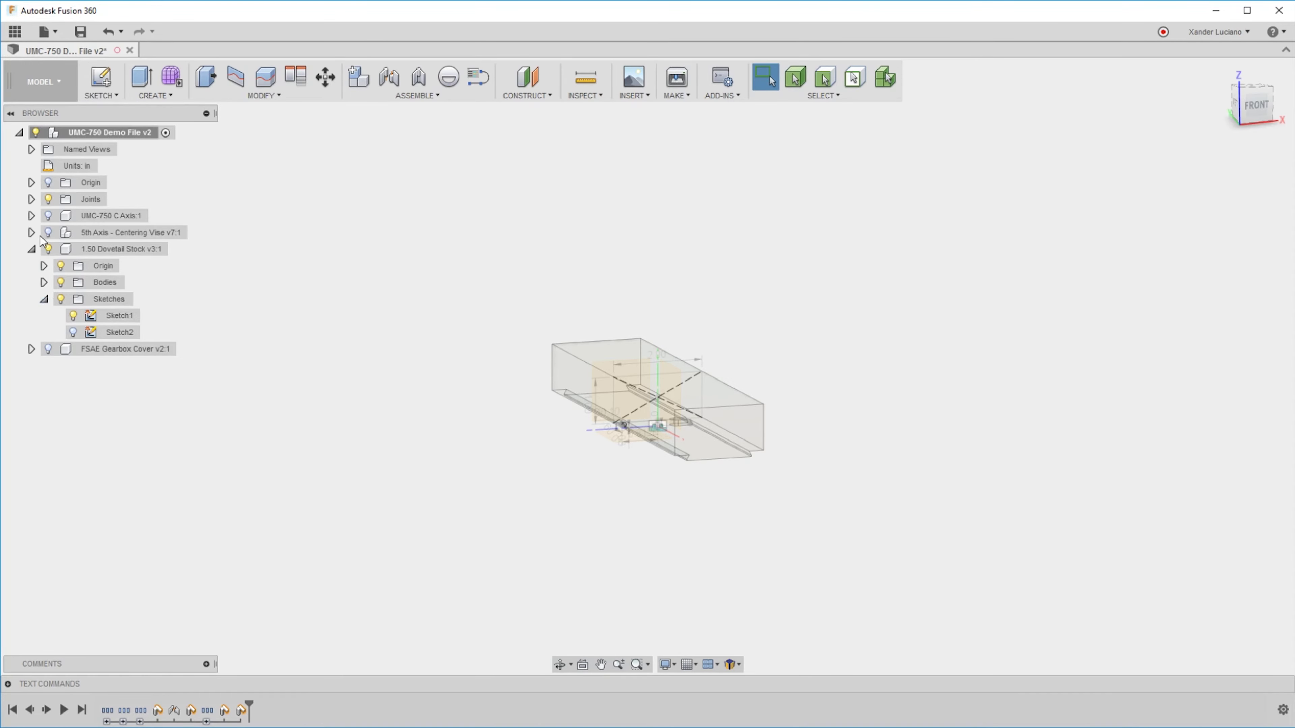
Unisolate the 1.50 Dovetail Stock component and hide its origin.
{"action": "left_click", "coordinate": [89, 248]}
{"action": "right_click", "coordinate": [87, 244]}
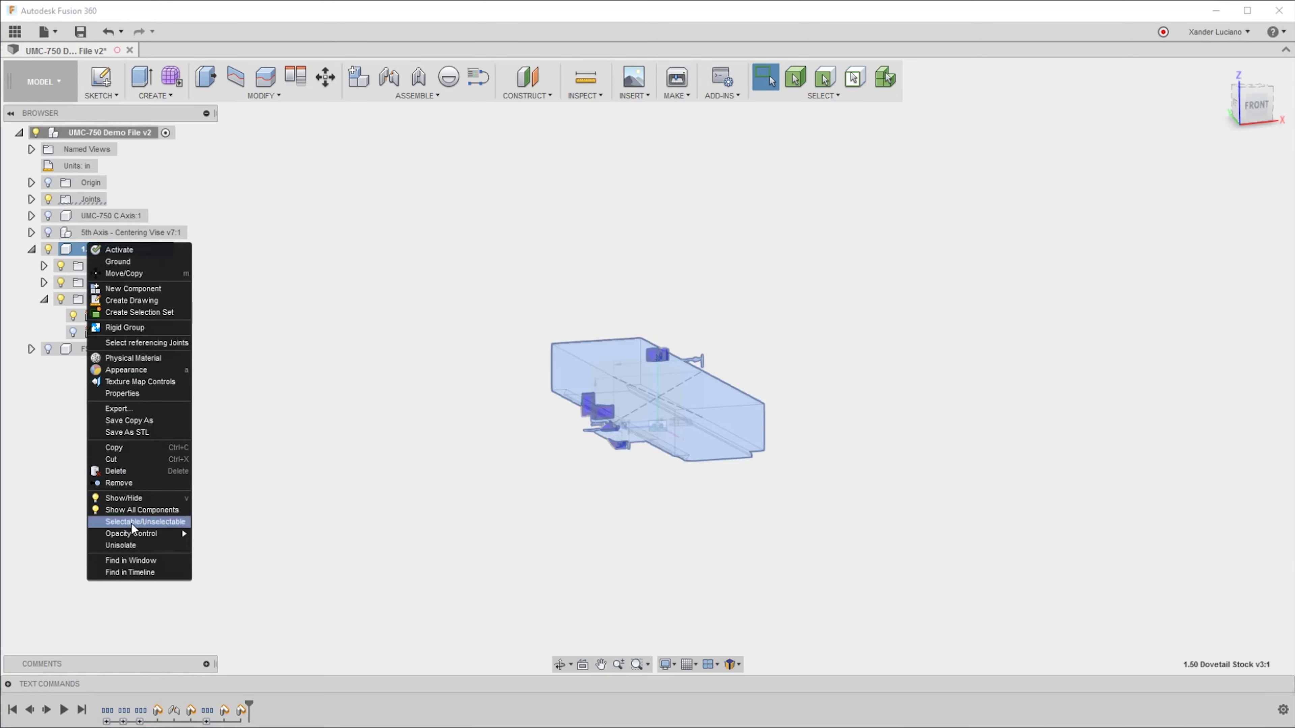
{"action": "left_click", "coordinate": [132, 545]}
{"action": "scroll", "coordinate": [841, 313], "scroll_direction": "down", "scroll_amount": 2}
{"action": "middle_click_drag", "start_coordinate": [838, 313], "coordinate": [929, 327], "text": "shift"}
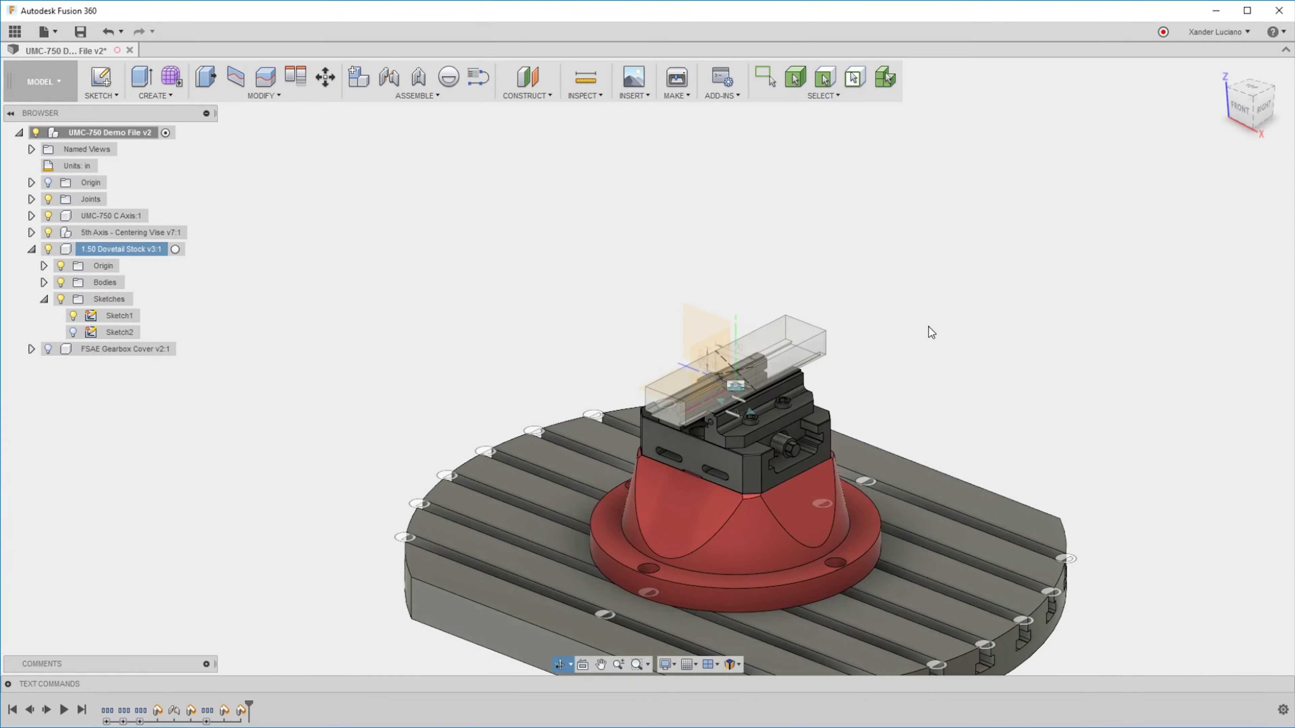
{"action": "left_click", "coordinate": [61, 265]}
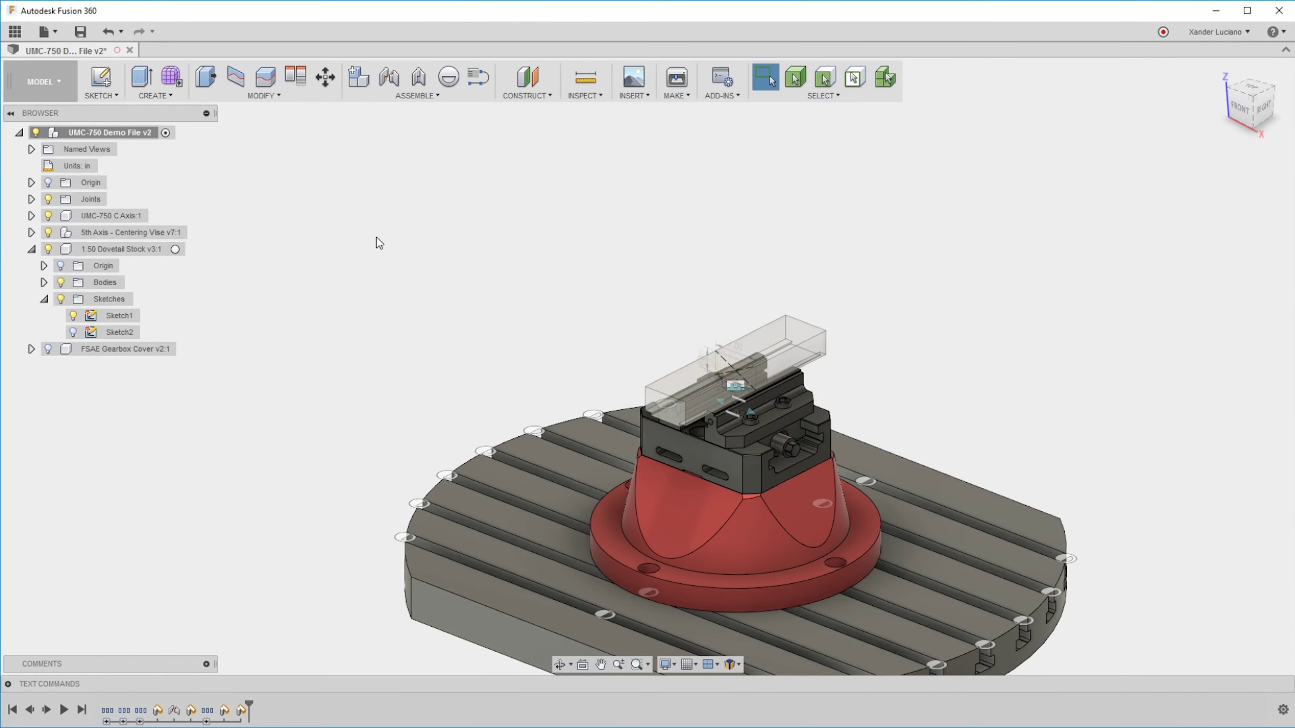
Pull the red riser with its vise and dovetail stock freehand off the table, and show the stock's origin.
{"action": "left_click_drag", "start_coordinate": [795, 572], "coordinate": [1032, 279]}
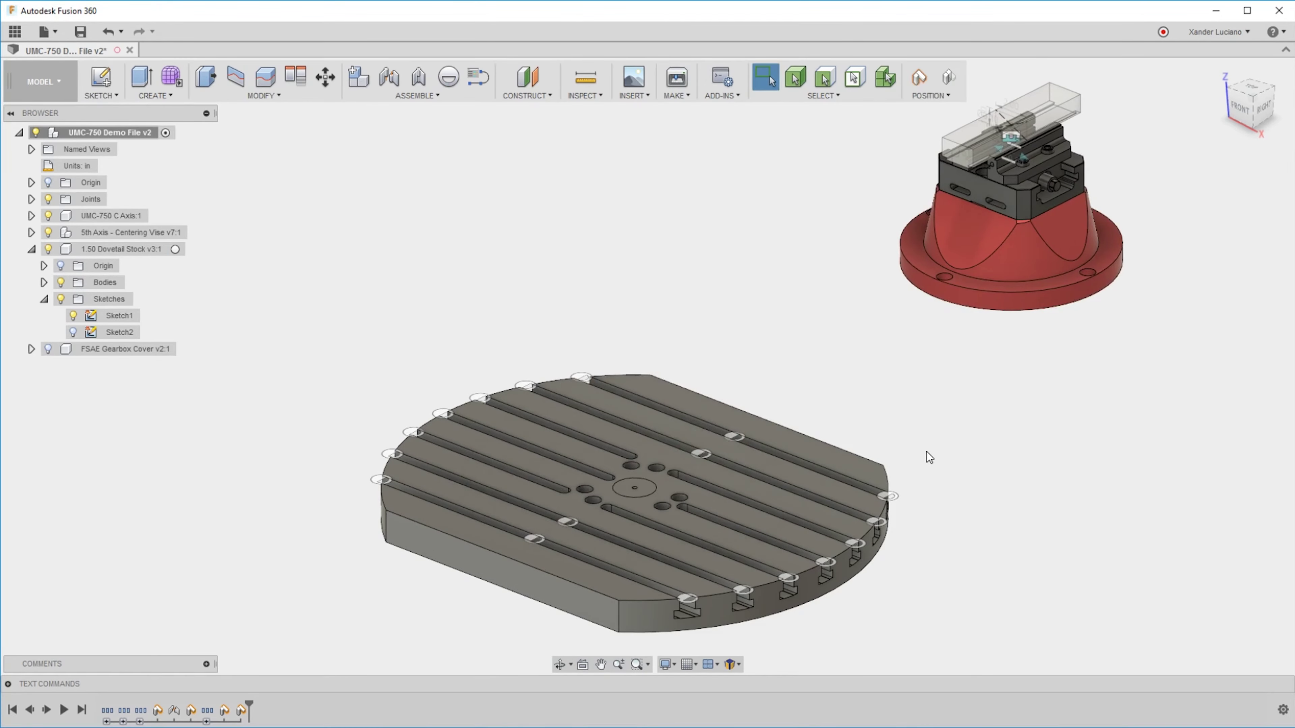
{"action": "left_click_drag", "start_coordinate": [1003, 276], "coordinate": [983, 357]}
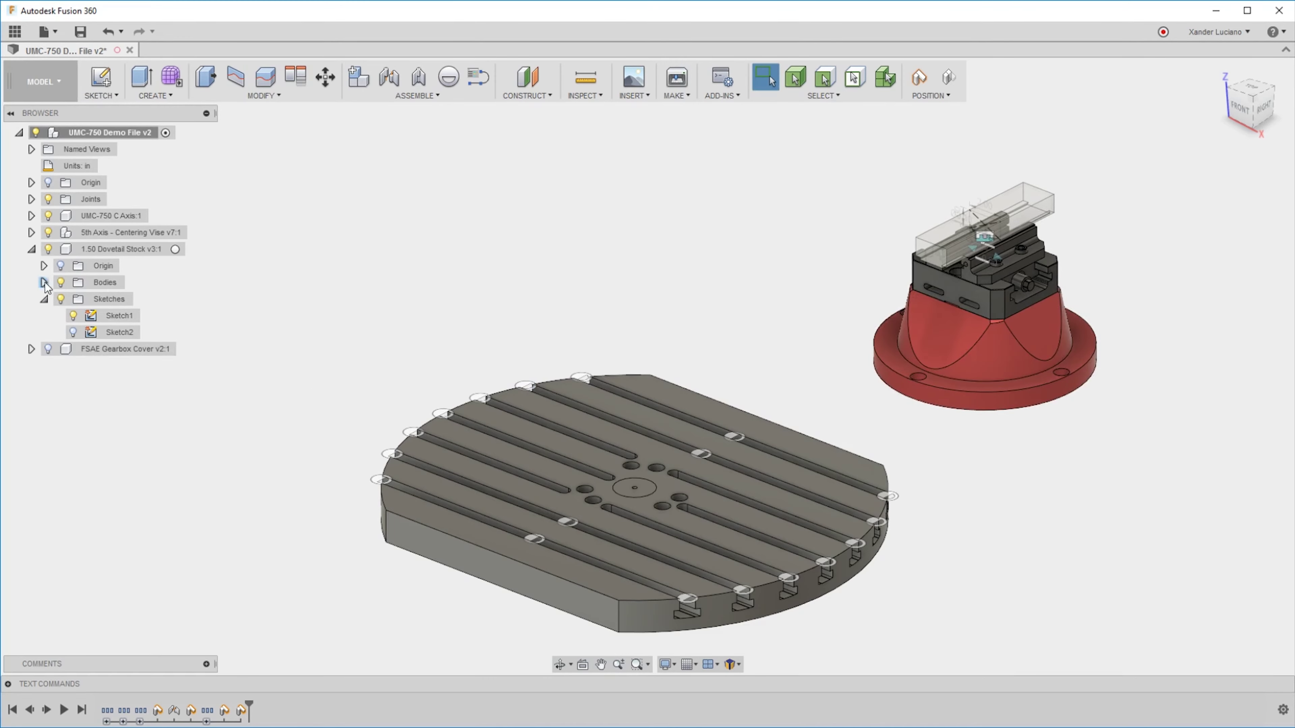
{"action": "left_click_drag", "start_coordinate": [1030, 214], "coordinate": [993, 213]}
{"action": "key", "text": "Escape"}
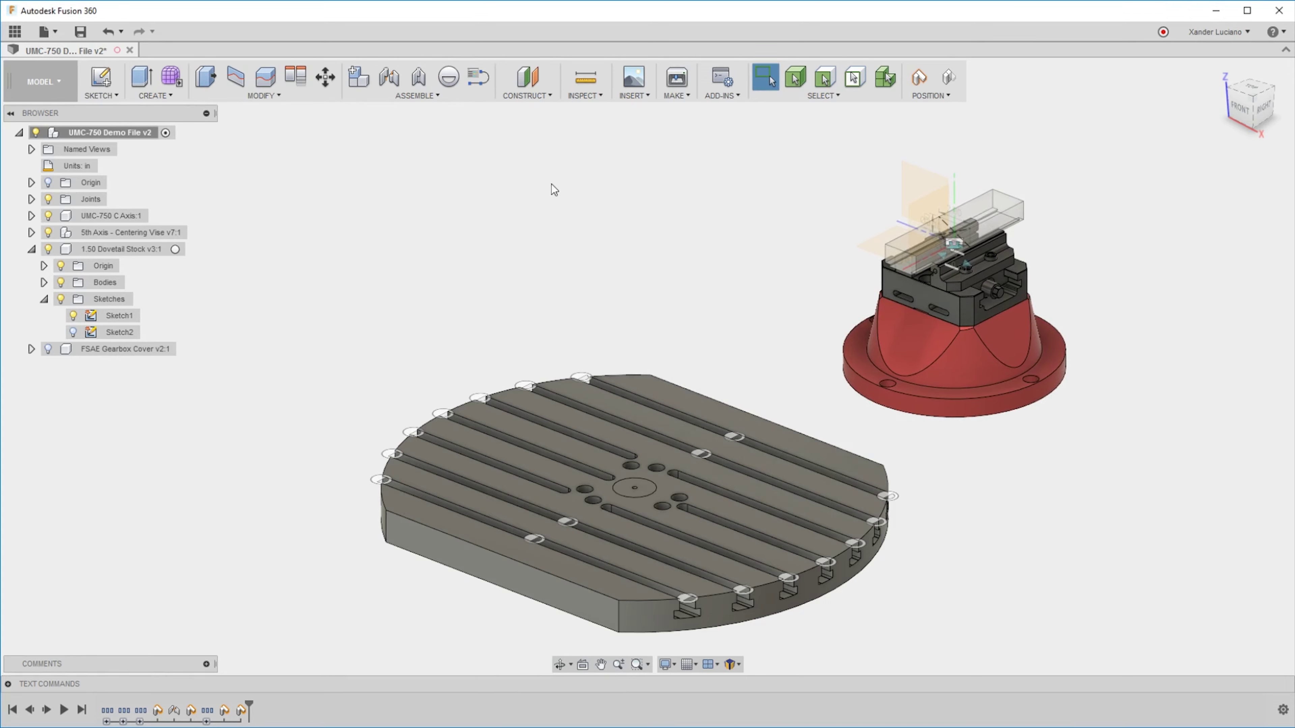
Align the red riser as a component from its bottom face to the circular edge at the table's center, and undo the alignment.
{"action": "left_click", "coordinate": [306, 80]}
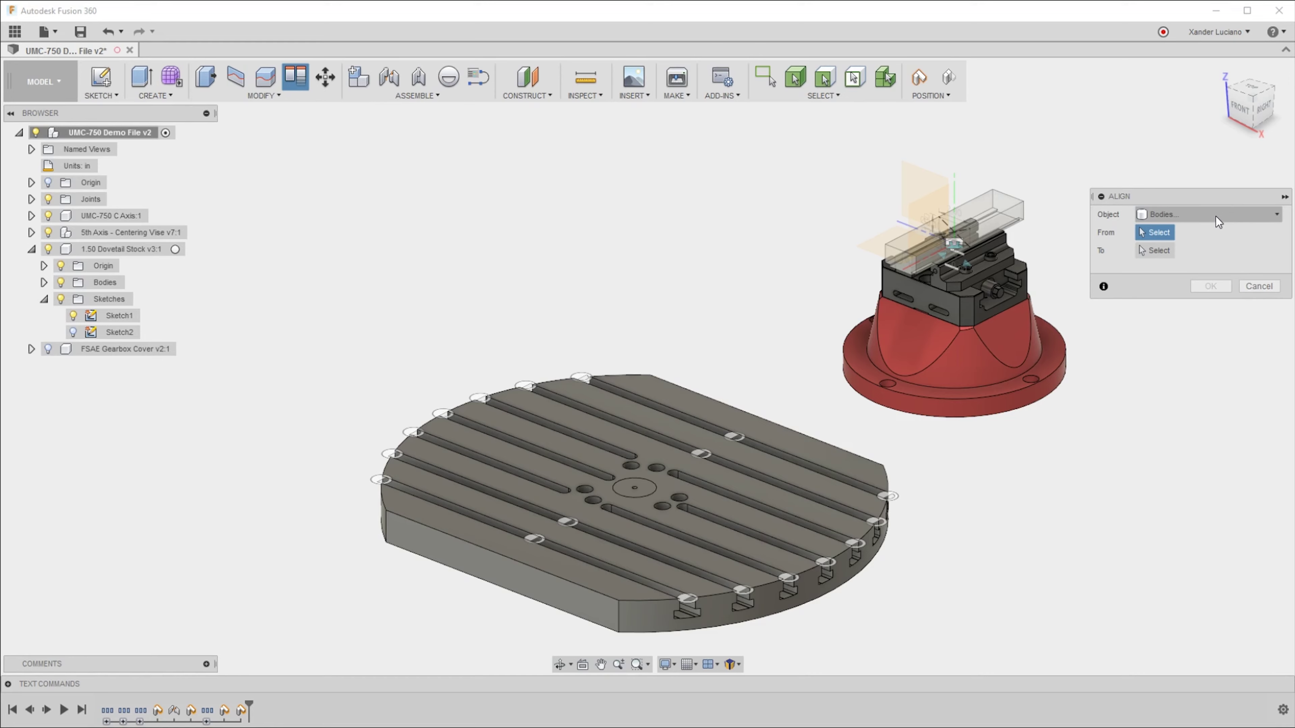
{"action": "left_click", "coordinate": [1216, 217]}
{"action": "left_click", "coordinate": [1213, 226]}
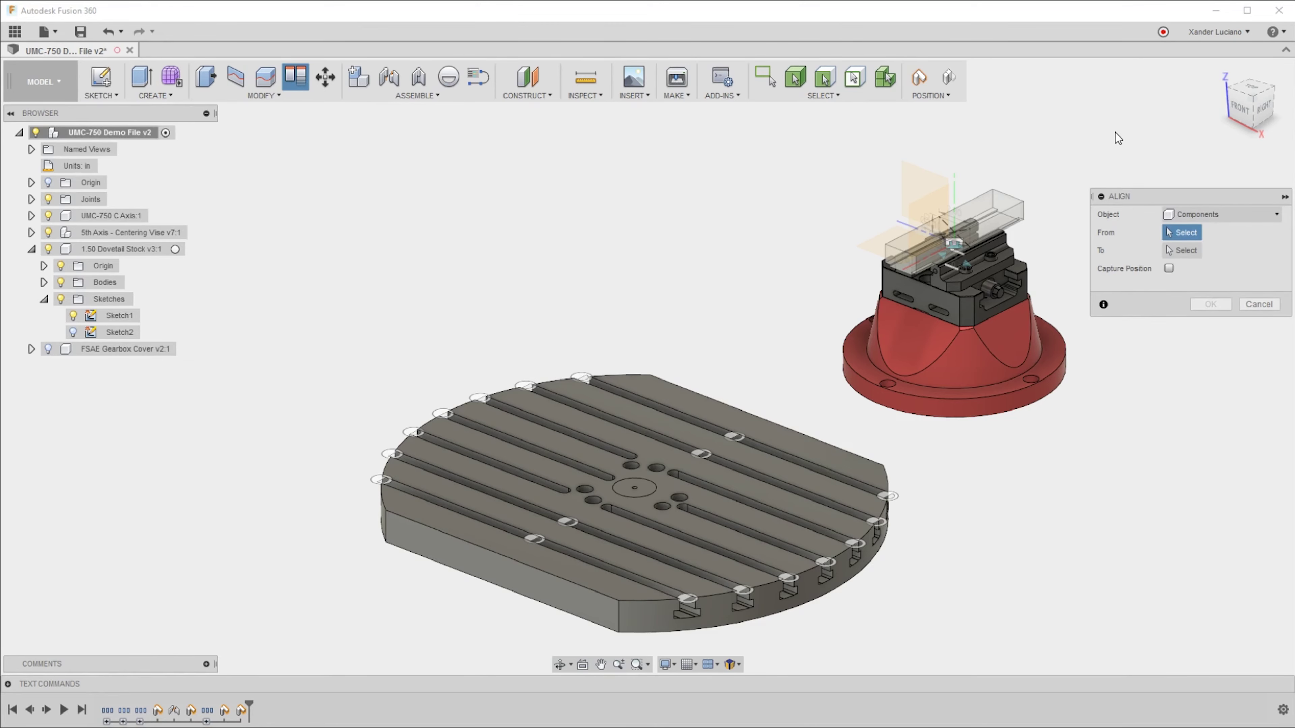
{"action": "middle_click_drag", "start_coordinate": [1064, 422], "coordinate": [1096, 301], "text": "shift"}
{"action": "left_click", "coordinate": [939, 413]}
{"action": "mouse_move", "coordinate": [1053, 370]}
{"action": "middle_mouse_down", "text": "shift"}
{"action": "mouse_move", "coordinate": [1060, 391]}
{"action": "mouse_move", "coordinate": [1062, 367]}
{"action": "middle_mouse_up", "text": "shift"}
{"action": "left_click", "coordinate": [1226, 233]}
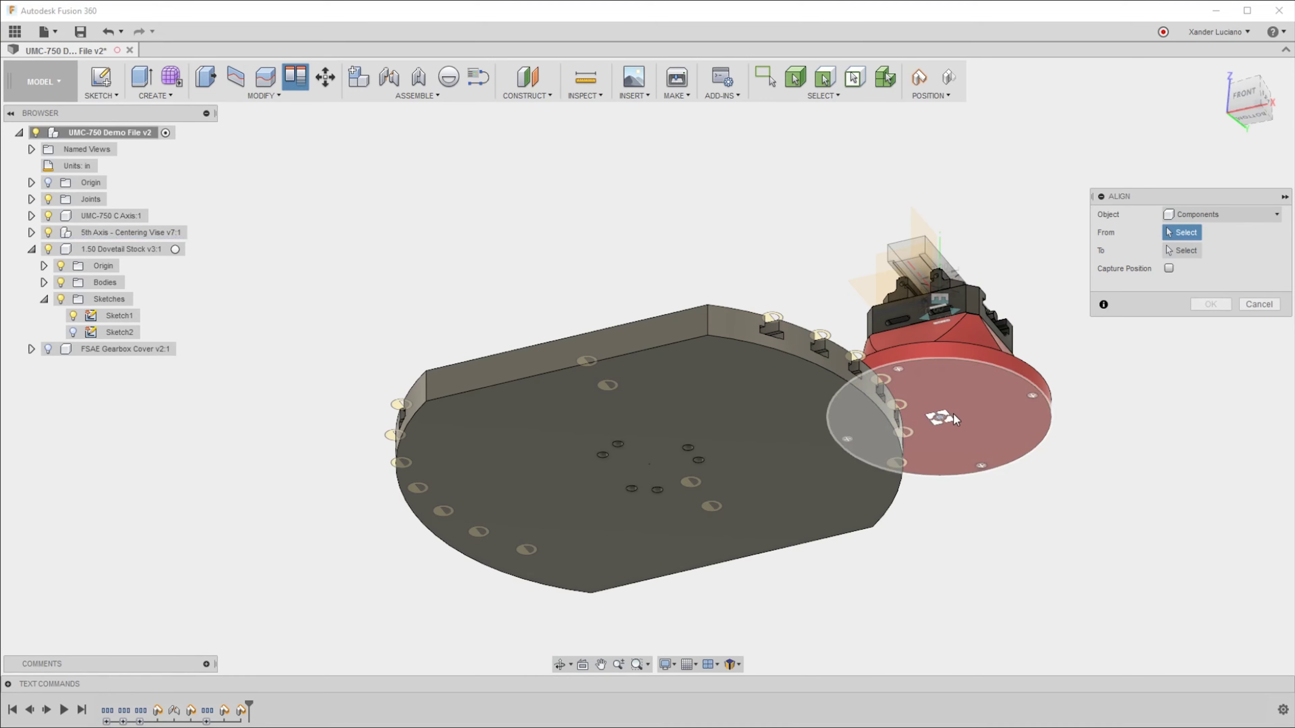
{"action": "left_click", "coordinate": [953, 418]}
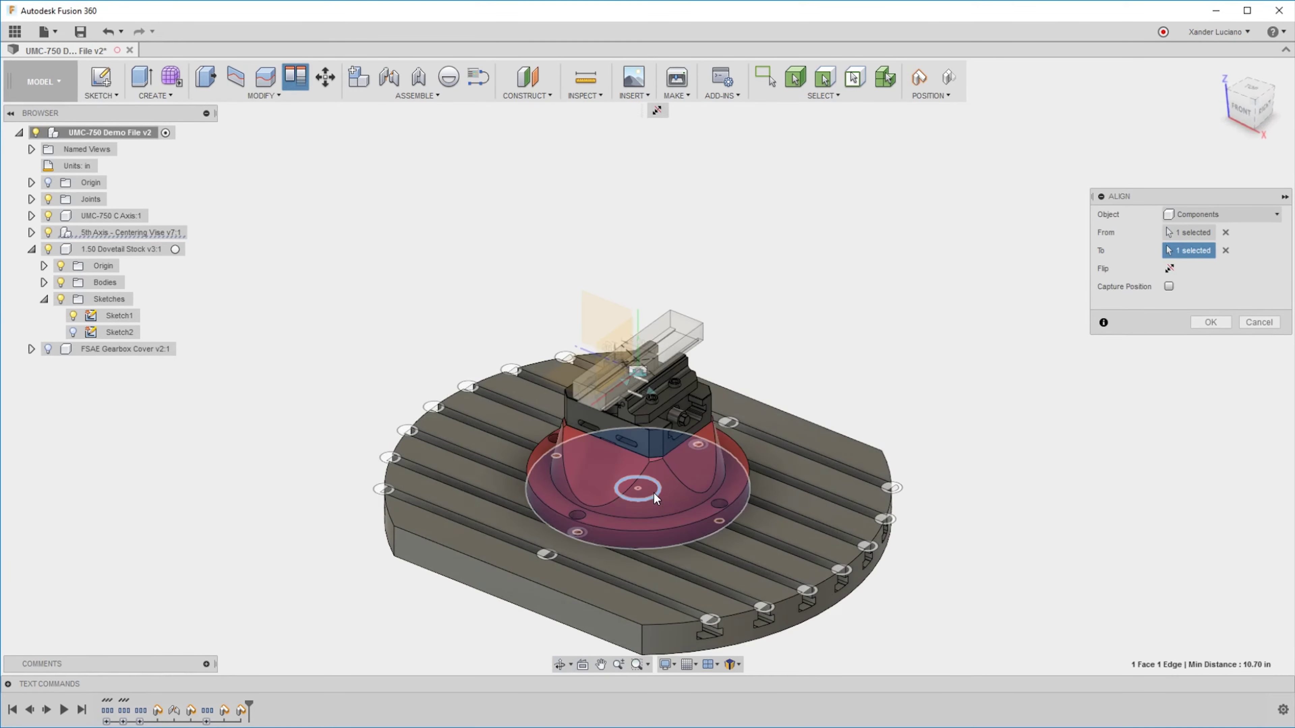
{"action": "left_click", "coordinate": [1210, 321]}
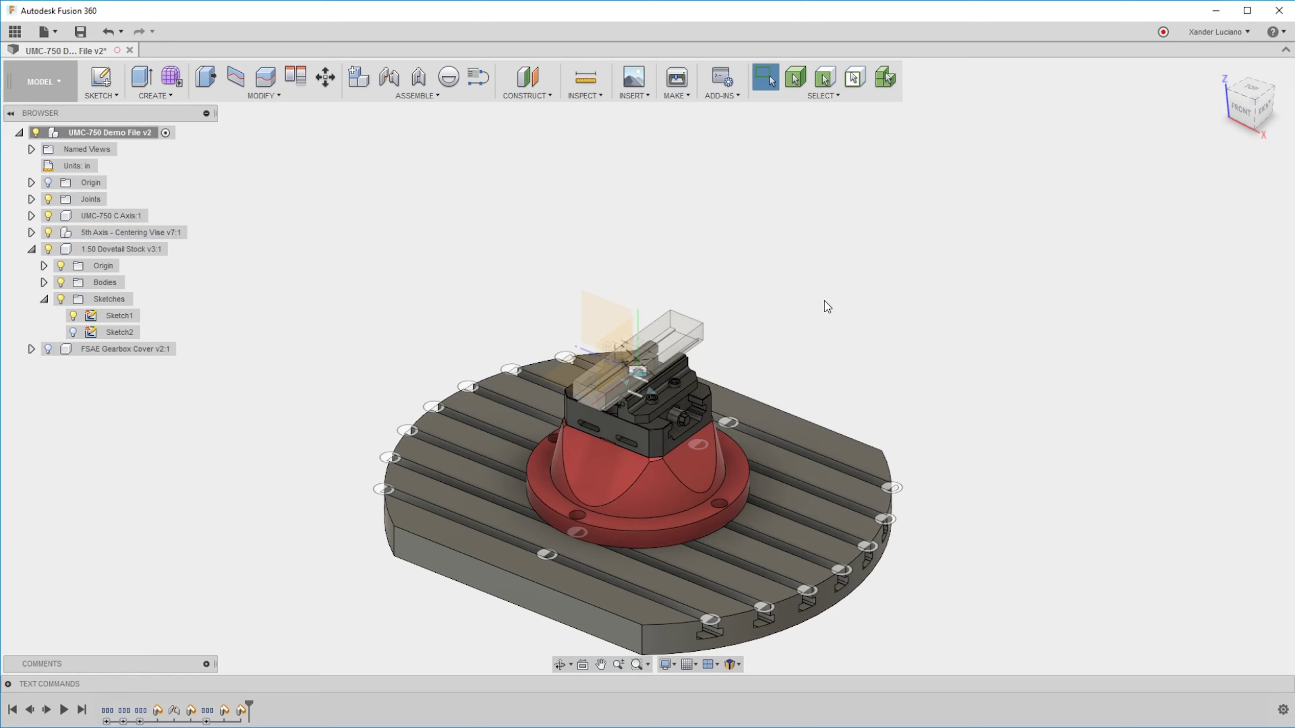
{"action": "key", "text": "ctrl+z"}
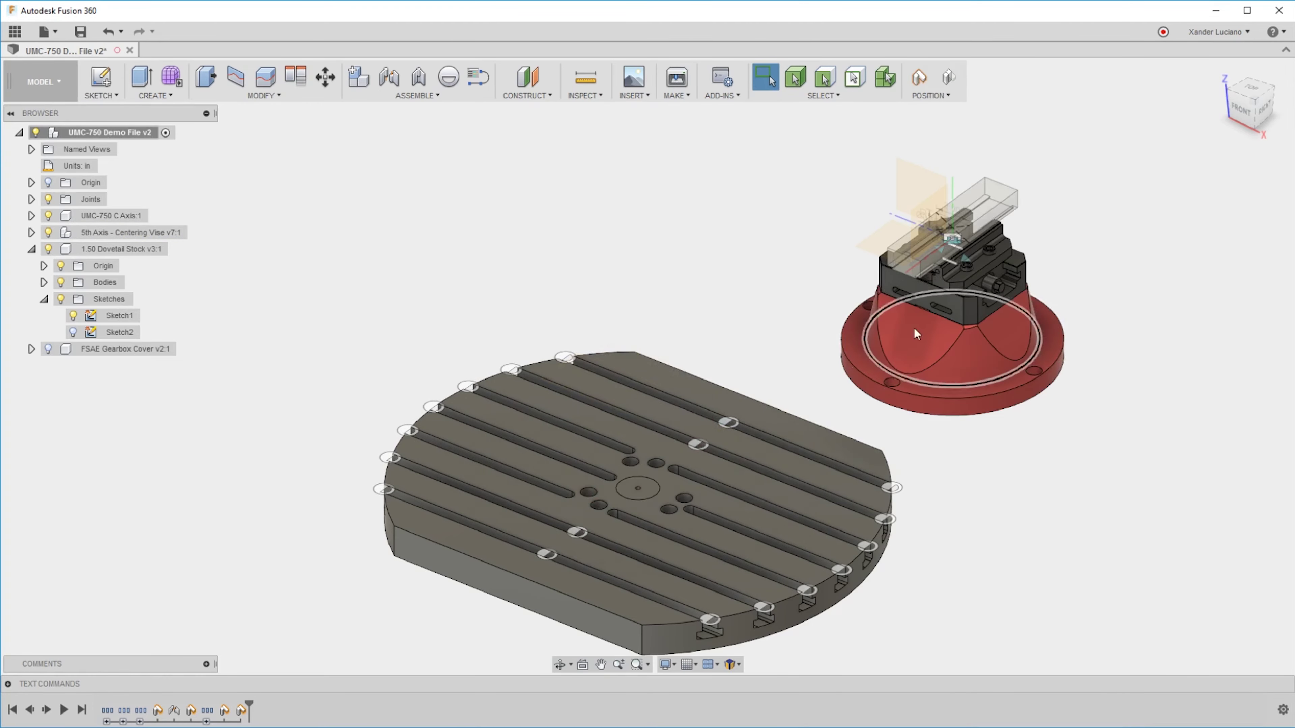
Align the red riser as a body, from its bottom face to the circular face at the center of the table.
{"action": "left_click", "coordinate": [296, 76]}
{"action": "left_click", "coordinate": [1208, 214]}
{"action": "left_click", "coordinate": [1172, 250]}
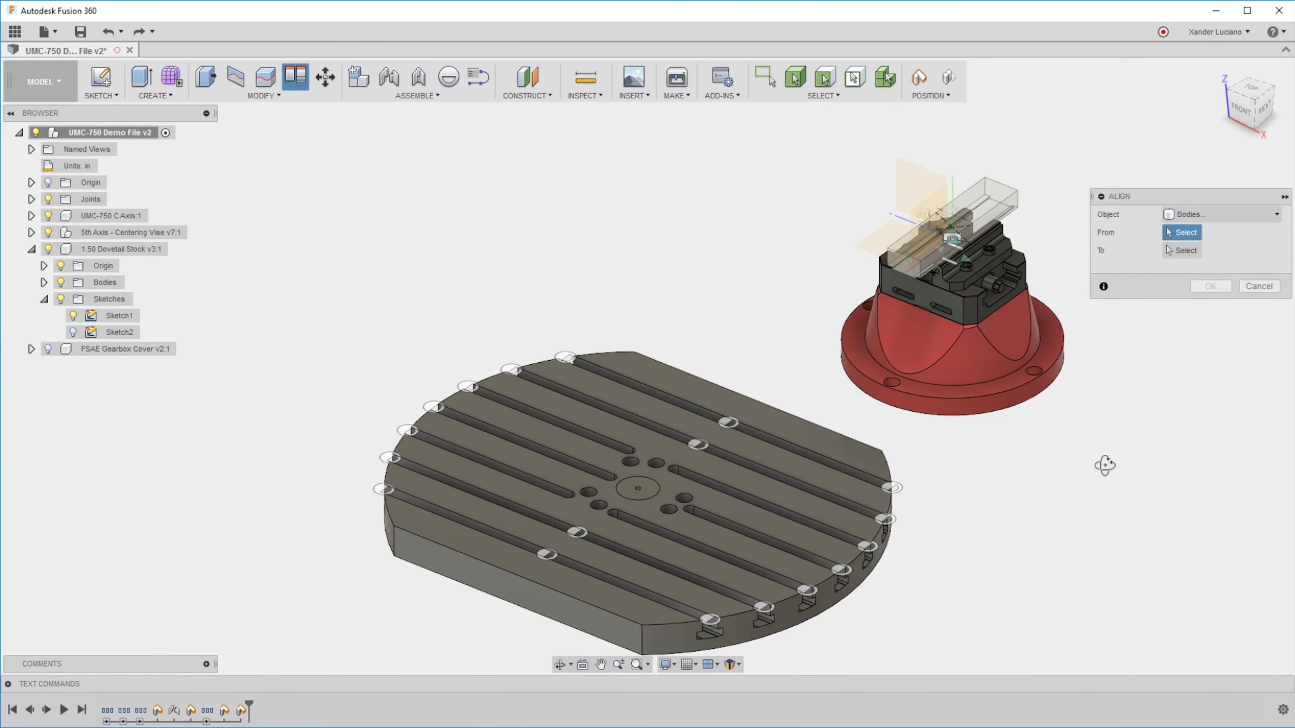
{"action": "middle_click_drag", "start_coordinate": [1104, 463], "coordinate": [994, 475], "text": "shift"}
{"action": "left_click", "coordinate": [1004, 366]}
{"action": "left_click", "coordinate": [633, 486]}
{"action": "left_click", "coordinate": [1216, 322]}
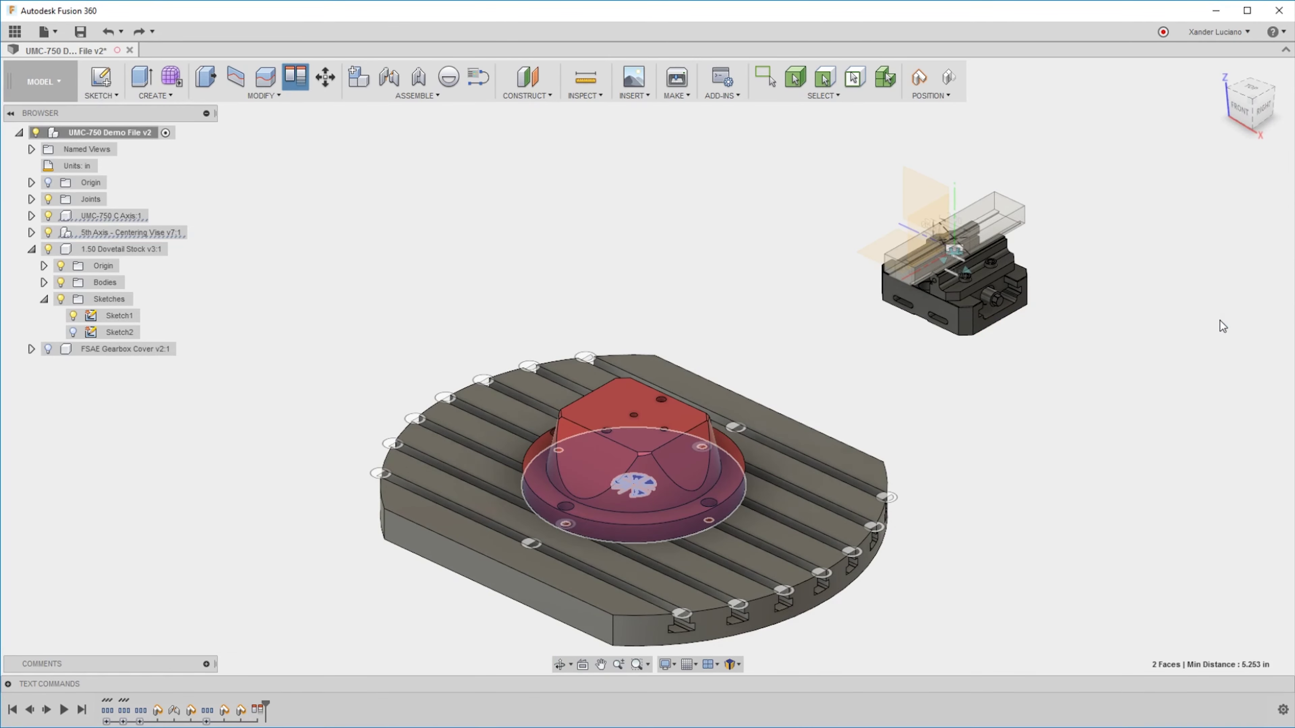
{"action": "middle_click_drag", "start_coordinate": [1093, 374], "coordinate": [1092, 384], "text": "shift"}
{"action": "key", "text": "Escape"}
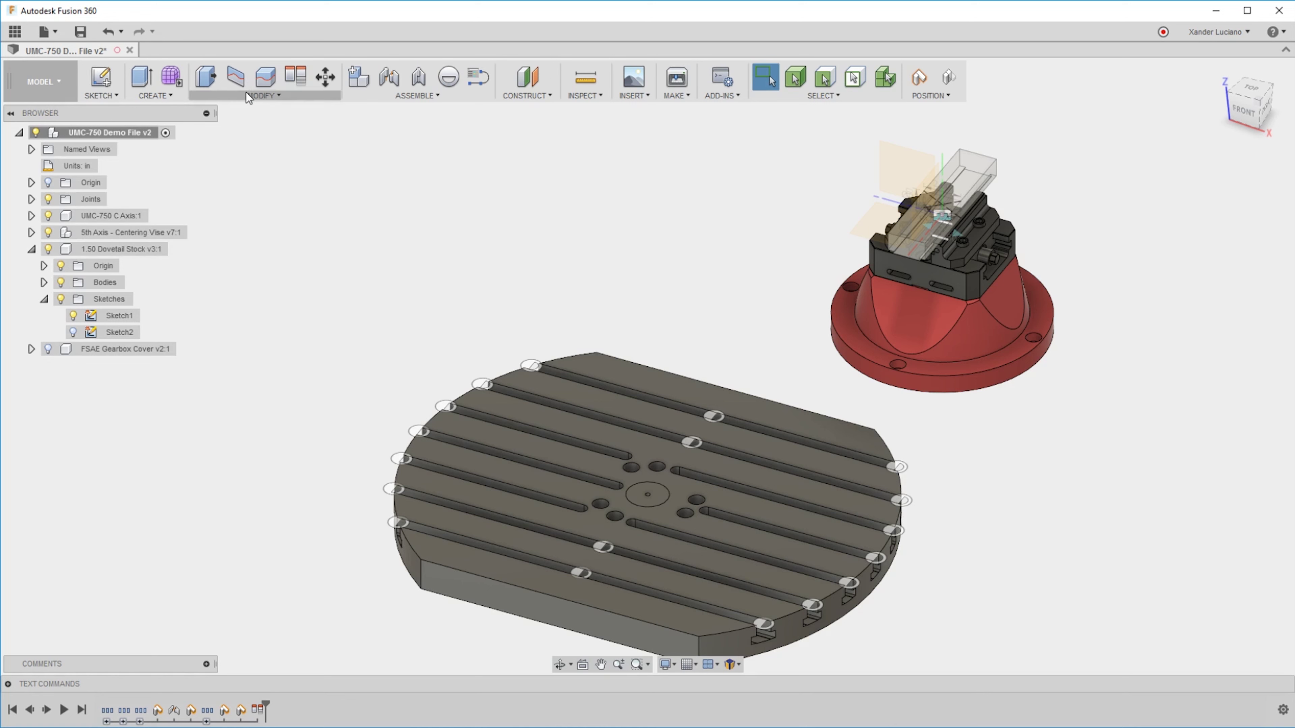
Create a new empty component in the top-level assembly and isolate it.
{"action": "left_click", "coordinate": [408, 94]}
{"action": "left_click", "coordinate": [411, 113]}
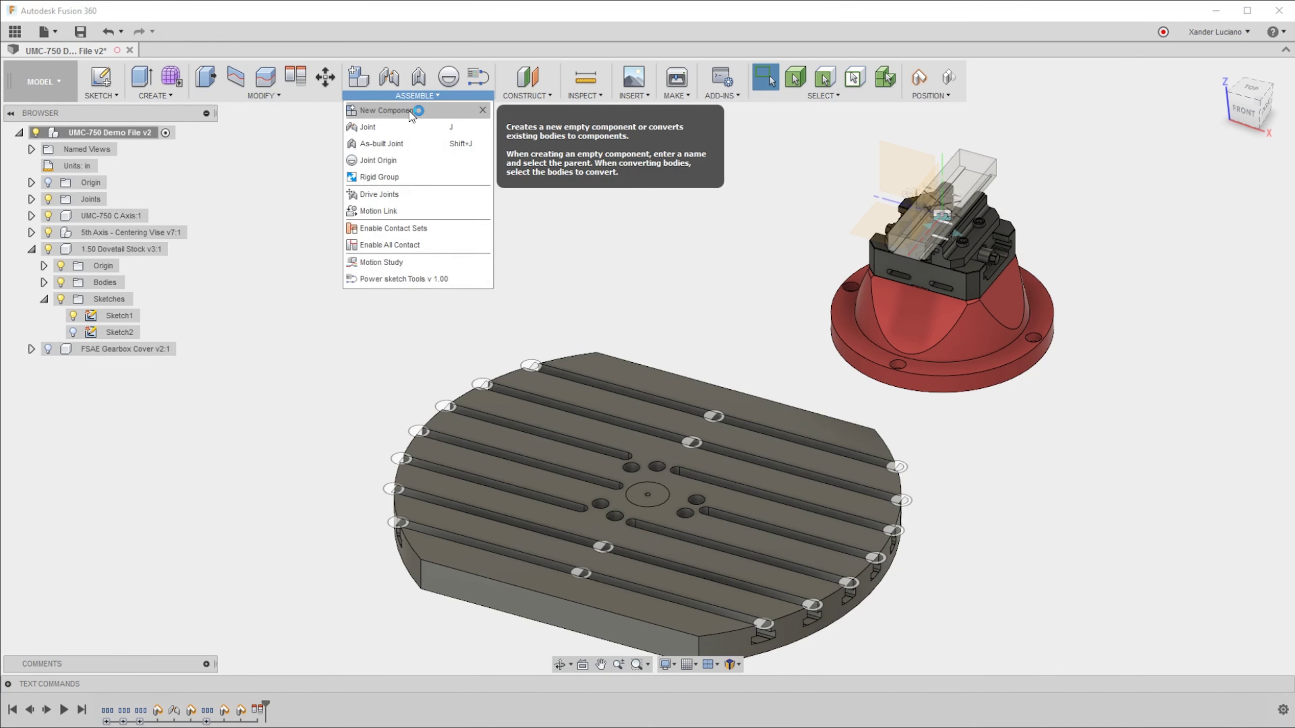
{"action": "left_click", "coordinate": [1208, 338]}
{"action": "right_click", "coordinate": [121, 366]}
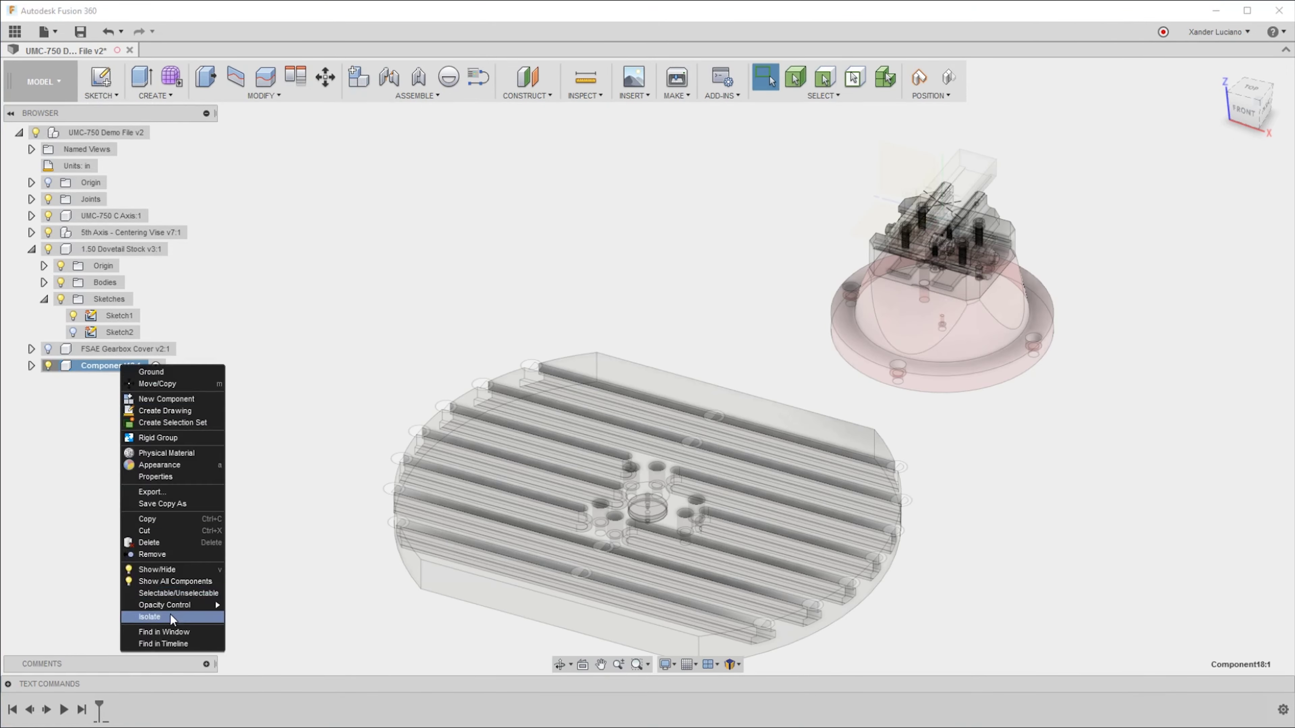
{"action": "left_click", "coordinate": [170, 620]}
Sketch a square of about 9 square inches on a vertical plane, extrude it into a cube as a new body, and reactivate the top-level assembly.
{"action": "left_click", "coordinate": [101, 76]}
{"action": "left_click", "coordinate": [678, 446]}
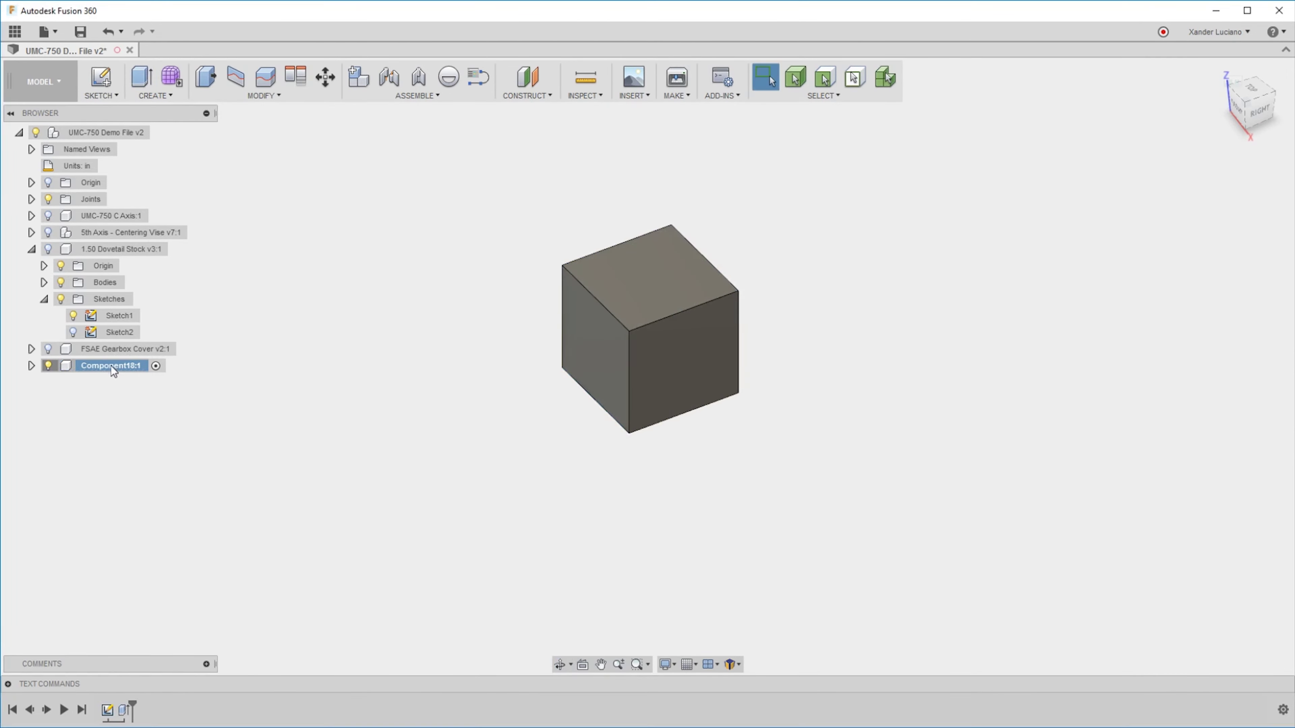
{"action": "double_click", "coordinate": [93, 132]}
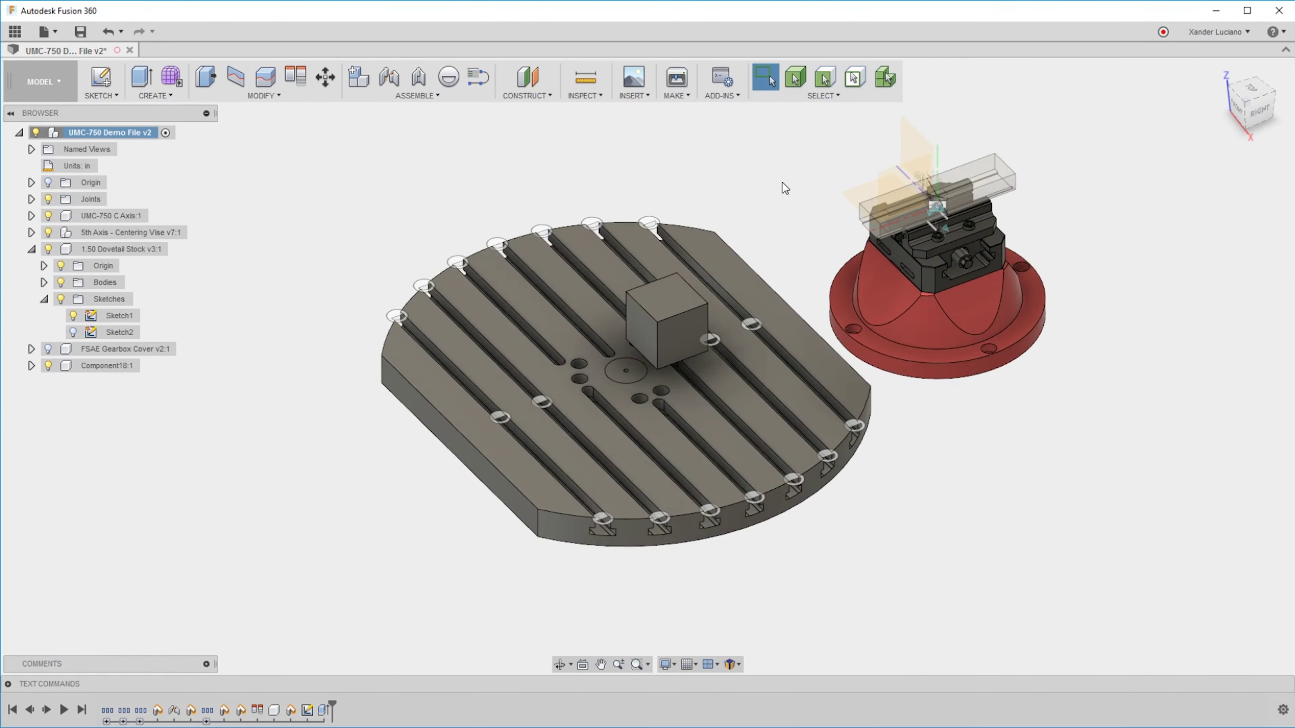